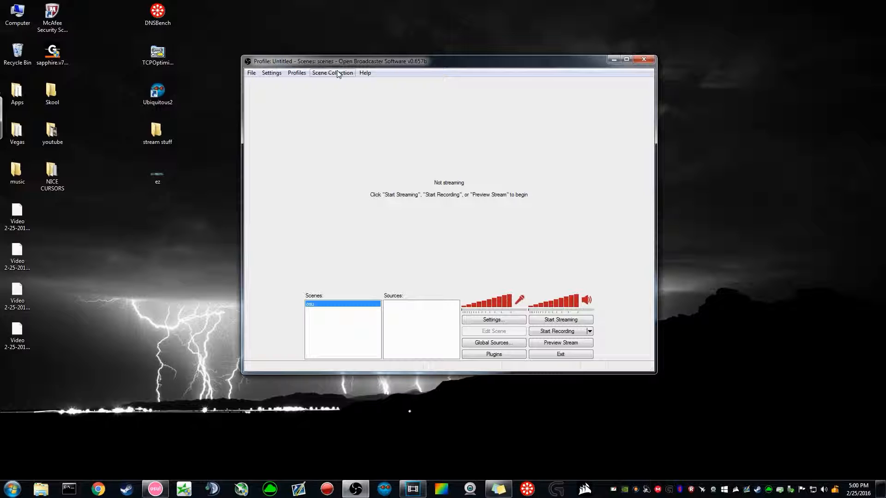
# Open the encoding settings and enable CBR padding and a custom buffer size
pyautogui.click(271, 73)
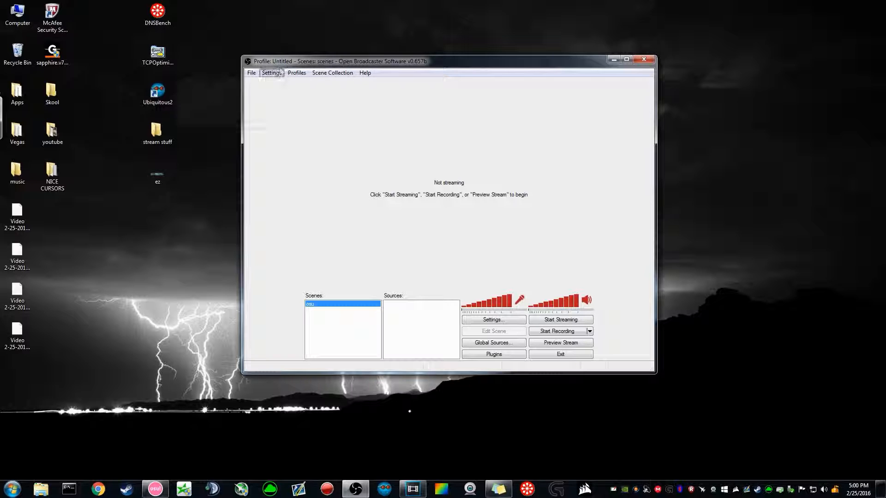
pyautogui.click(233, 84)
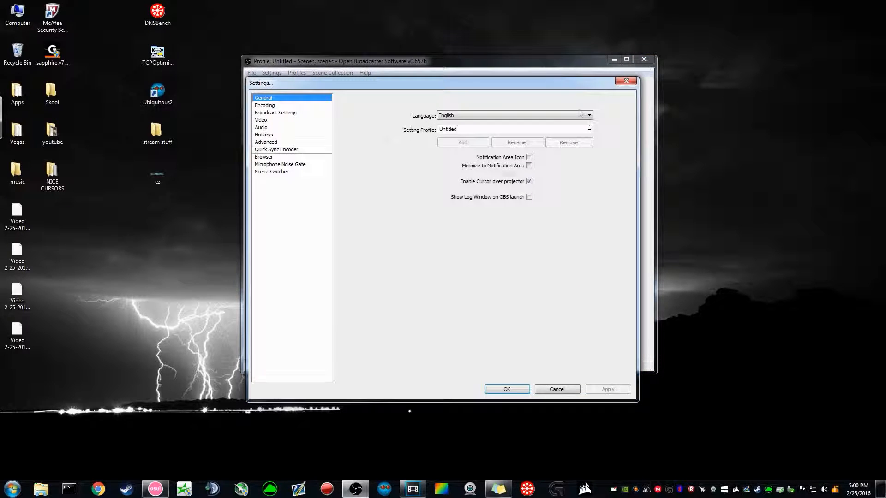
pyautogui.click(277, 106)
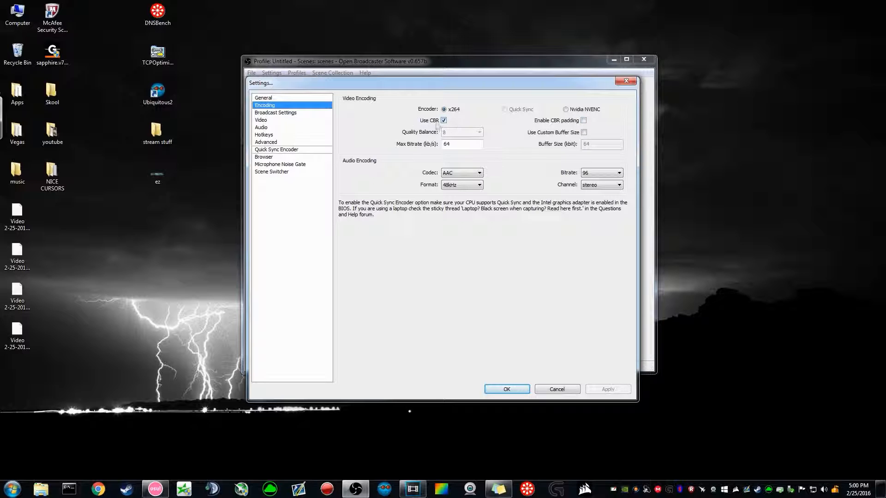
pyautogui.click(583, 132)
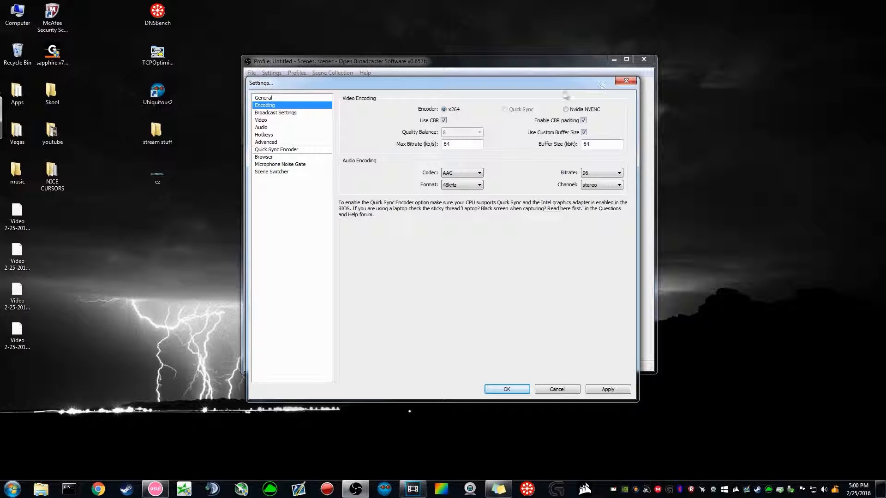
# Bring the sticky note into view beside the settings window and examine the recommended bitrate range for each upload speed
pyautogui.moveTo(885, 85); pyautogui.dragTo(738, 32)
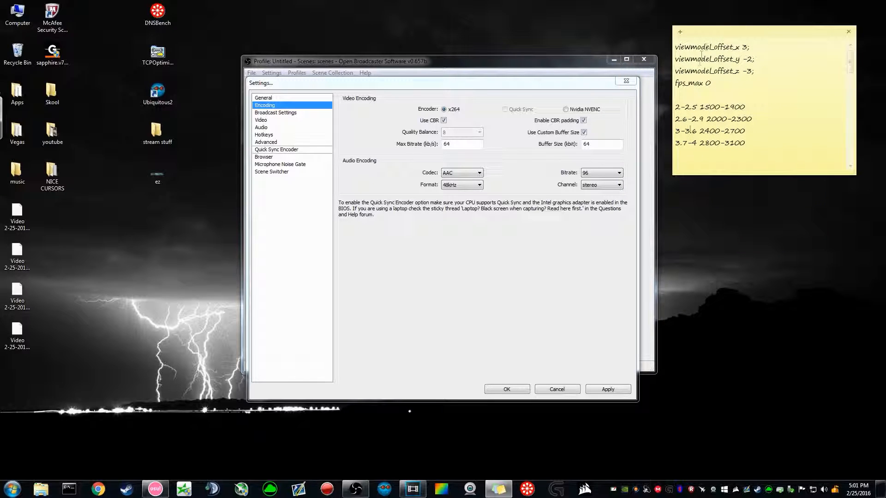
pyautogui.click(678, 107)
pyautogui.moveTo(745, 107); pyautogui.dragTo(699, 107)
pyautogui.moveTo(760, 121); pyautogui.dragTo(714, 119)
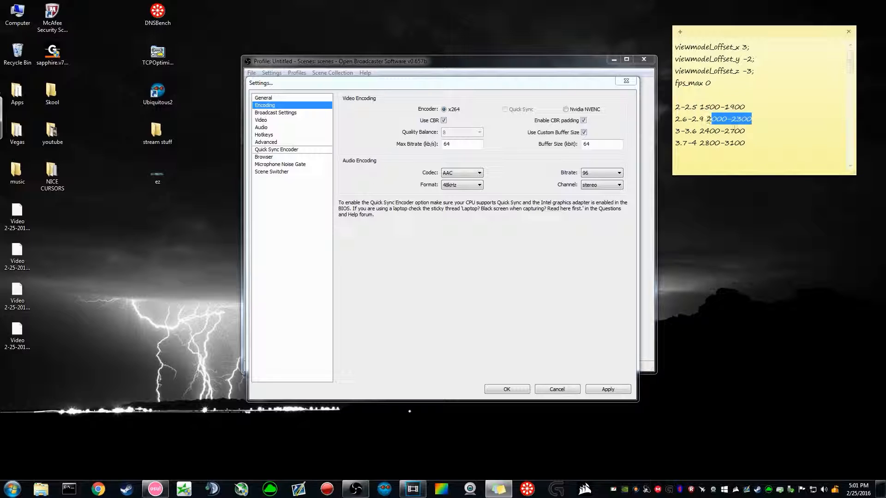
pyautogui.moveTo(746, 143); pyautogui.dragTo(700, 144)
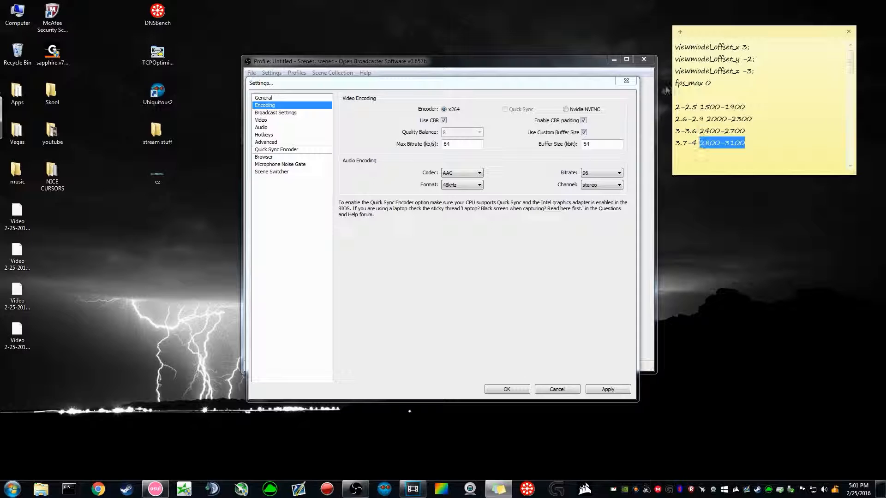
pyautogui.click(691, 106)
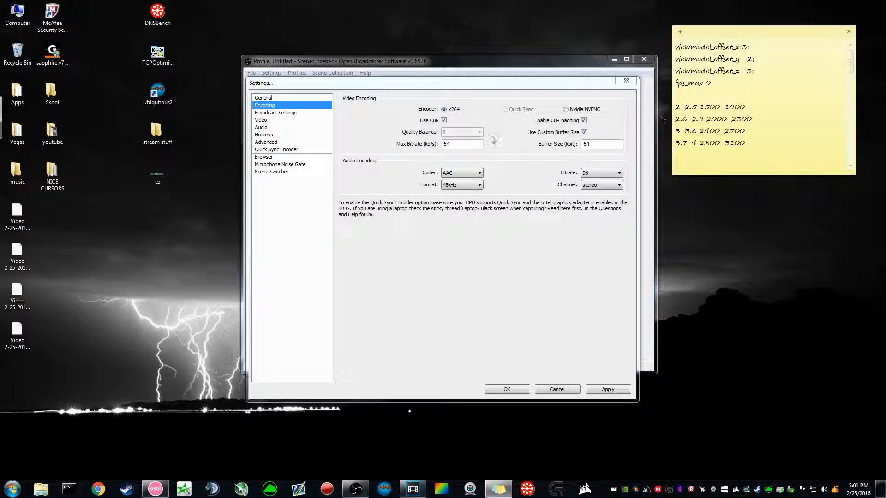
# Set the maximum video bitrate to 2400 kb/s and check the upload speed in the ez speed-test image
pyautogui.moveTo(454, 145); pyautogui.dragTo(340, 141)
pyautogui.press('BackSpace')
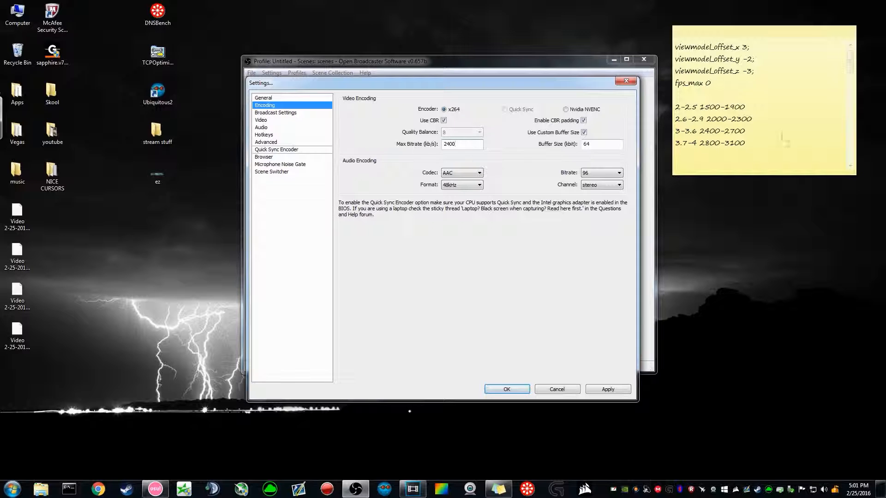
pyautogui.doubleClick(157, 175)
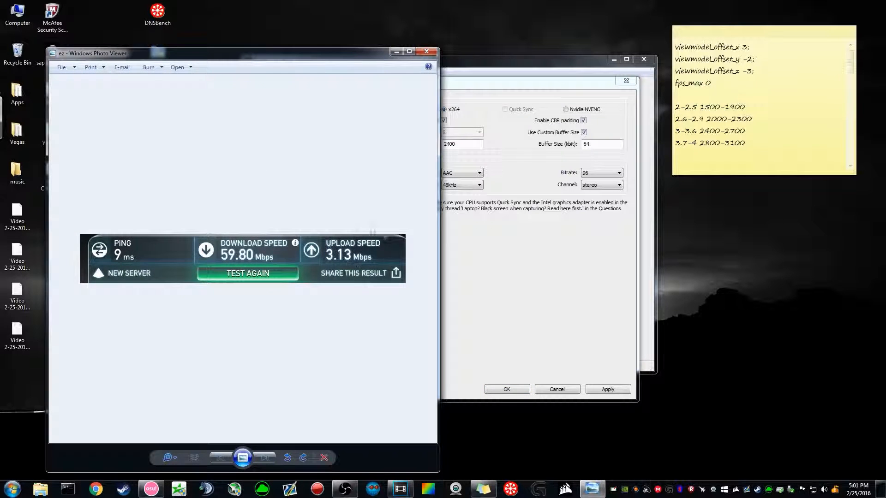
pyautogui.click(427, 51)
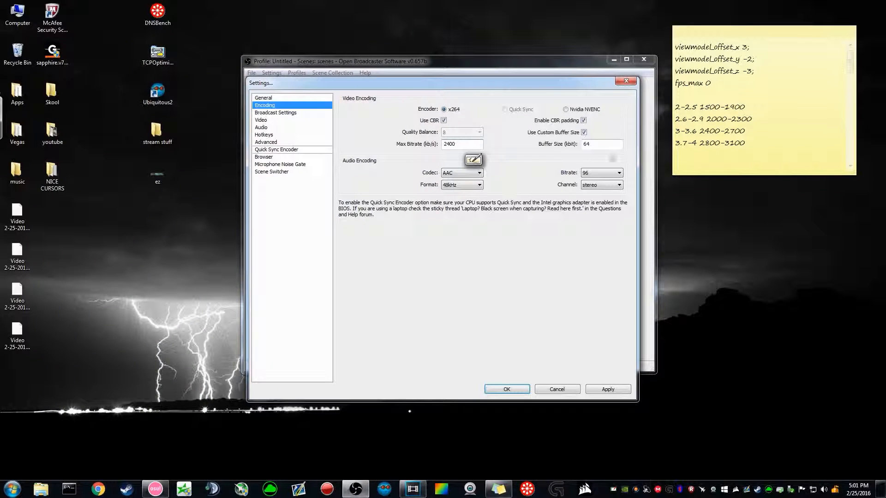
# Set the custom buffer size to 2400 kbit
pyautogui.press('Tab')
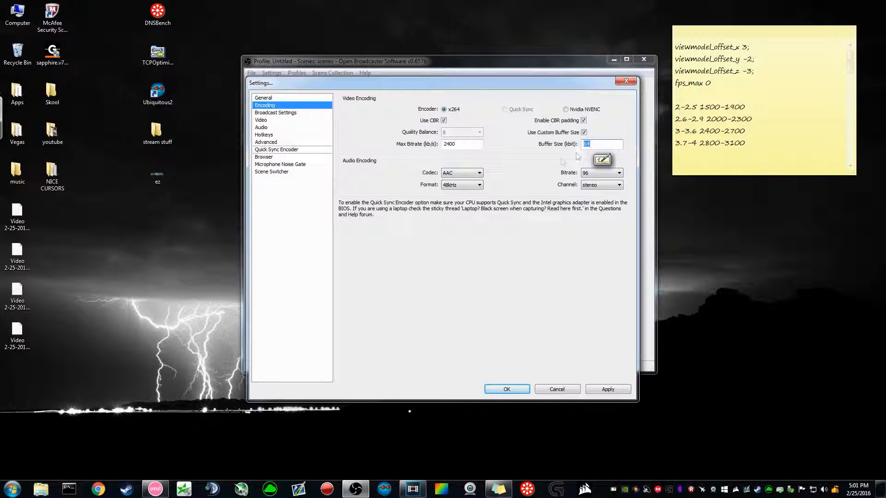
pyautogui.press('BackSpace')
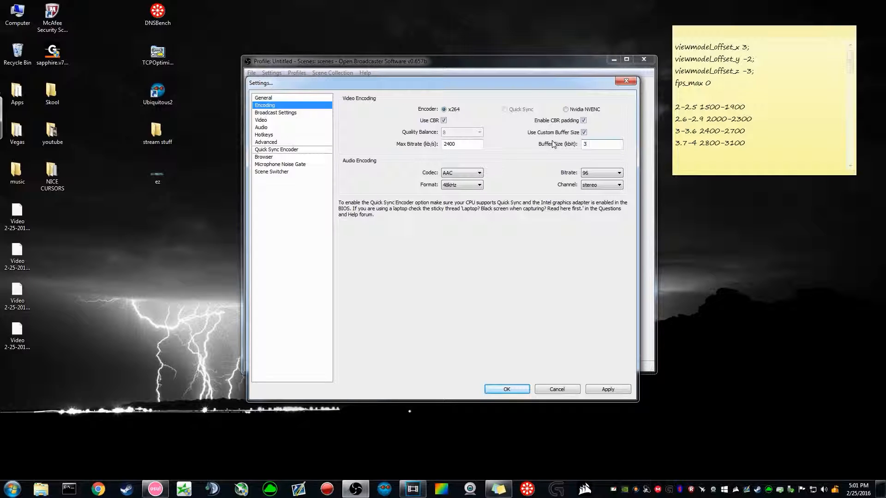
pyautogui.write('2400')
# Keep the audio encoding on AAC and 48kHz, set its bitrate to 80, and save the encoding changes when switching to Broadcast Settings
pyautogui.click(466, 174)
pyautogui.click(465, 175)
pyautogui.click(456, 186)
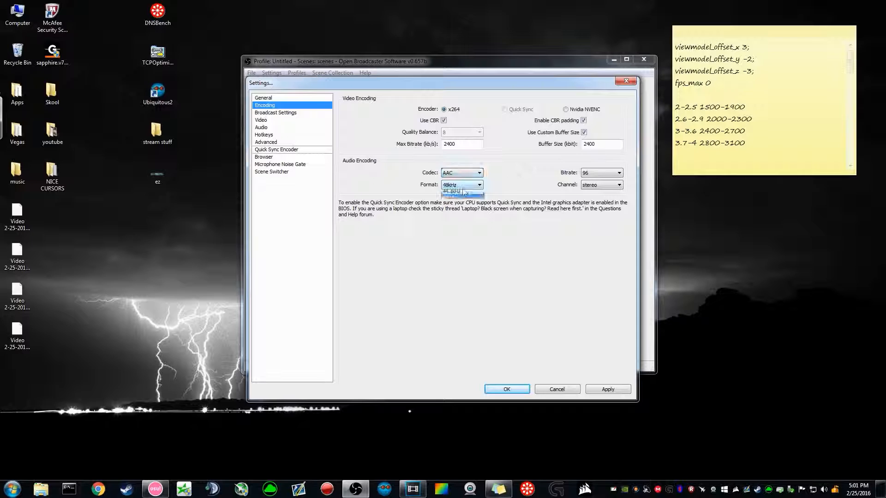
pyautogui.click(510, 185)
pyautogui.click(605, 173)
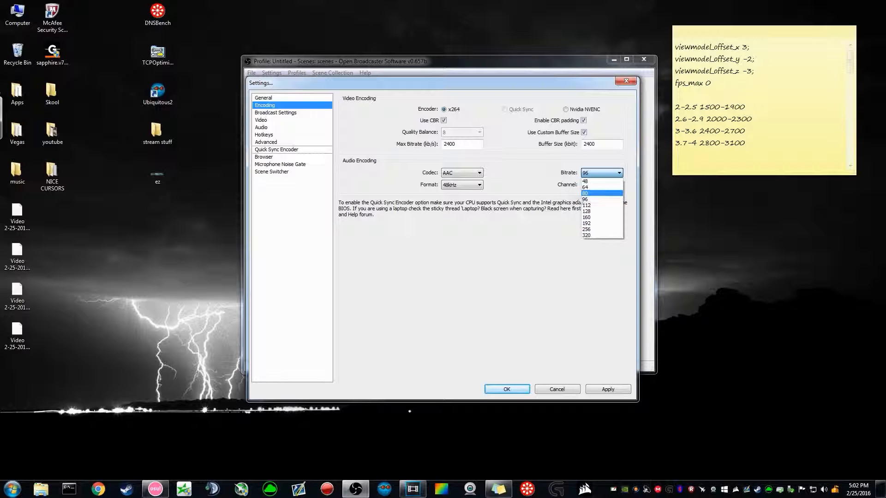
pyautogui.click(597, 200)
pyautogui.click(598, 175)
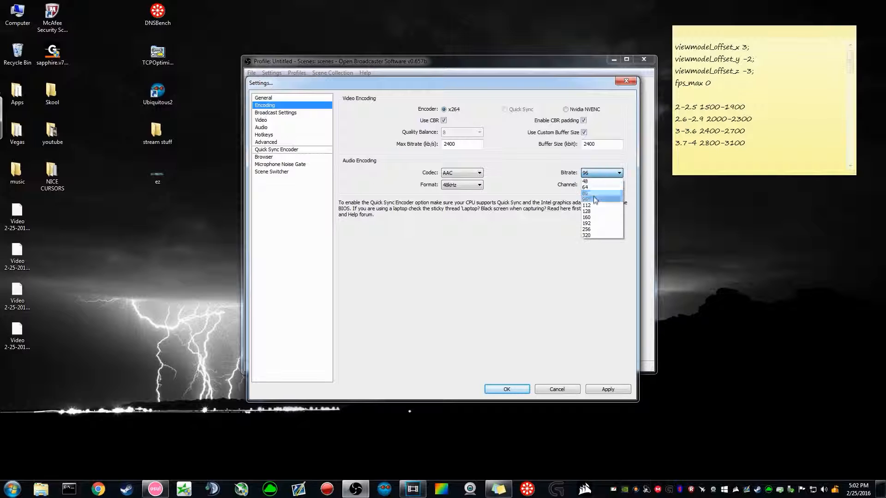
pyautogui.click(595, 193)
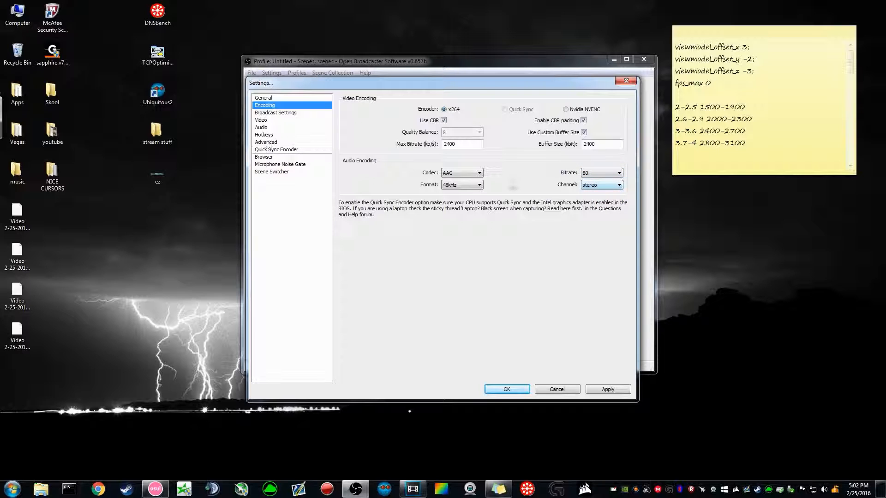
pyautogui.click(291, 112)
pyautogui.click(410, 274)
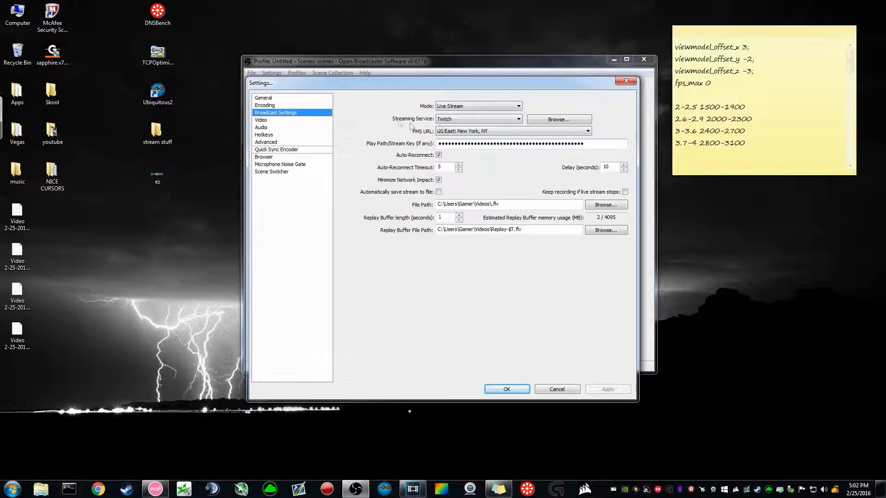
# Use Live Stream mode with Twitch as the streaming service, and review the FMS URL servers while keeping US East: New York, NY
pyautogui.click(475, 109)
pyautogui.click(498, 111)
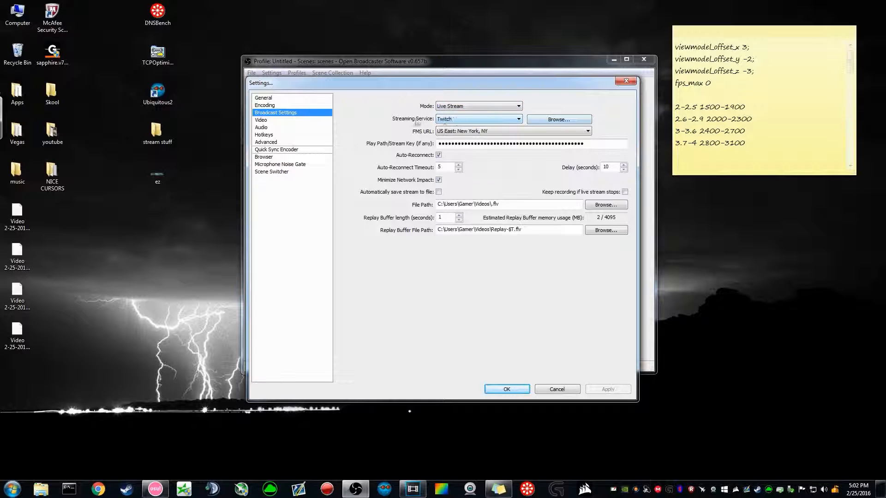
pyautogui.click(462, 120)
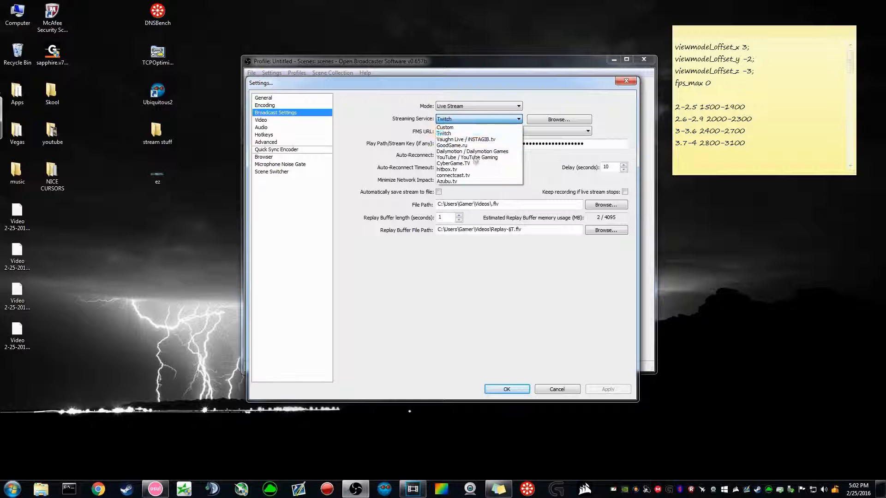
pyautogui.click(471, 133)
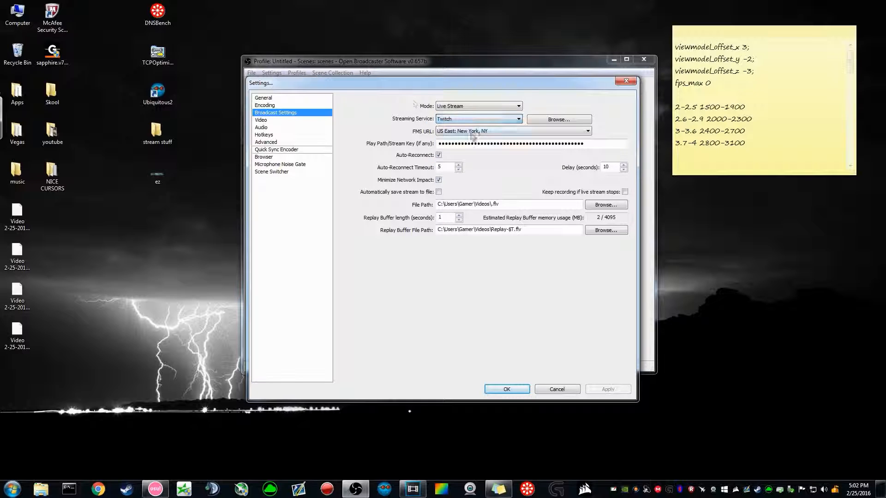
pyautogui.click(471, 131)
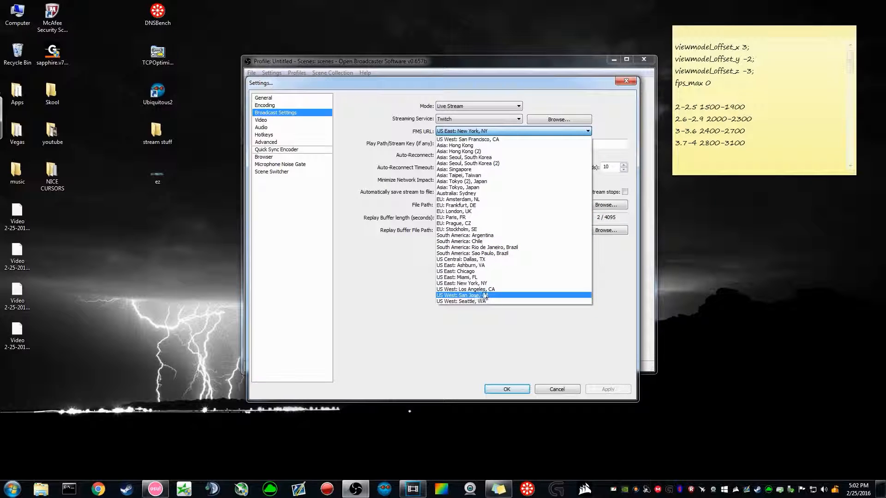
pyautogui.click(395, 118)
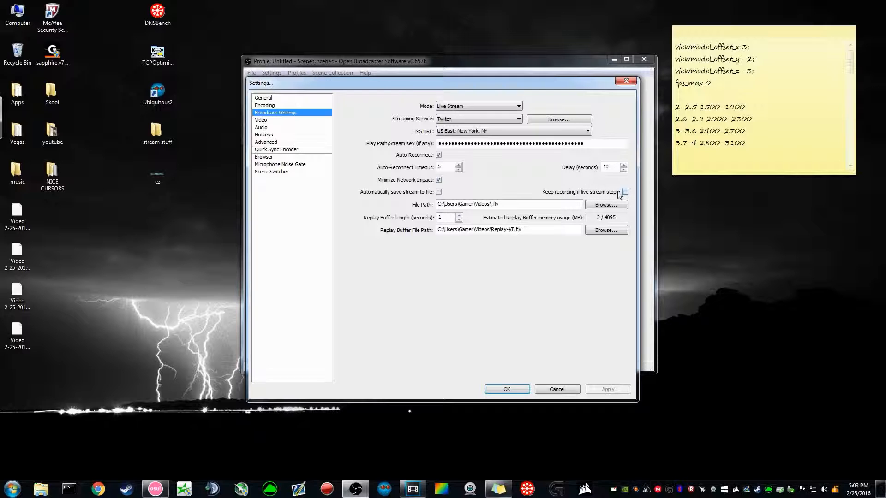
# In the video settings, choose the 1.50 (1280x720) resolution downscale and the Lanczos (best detail, 36 samples) filter
pyautogui.click(266, 121)
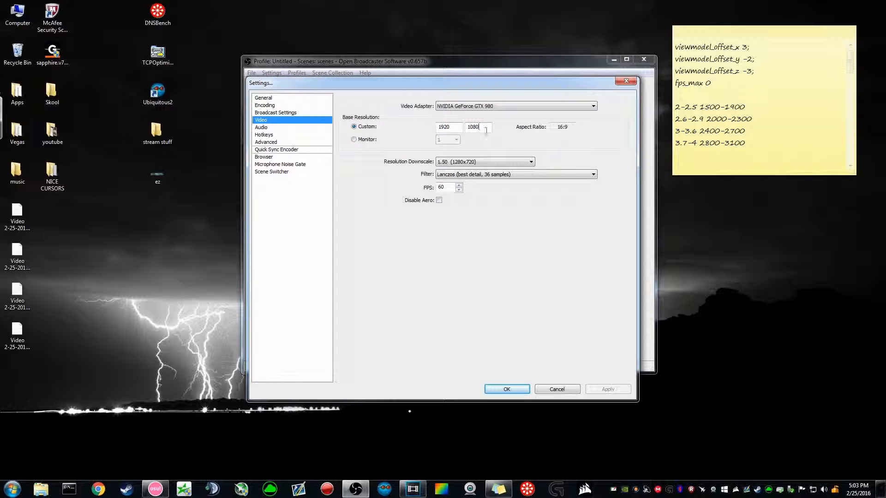
pyautogui.click(476, 161)
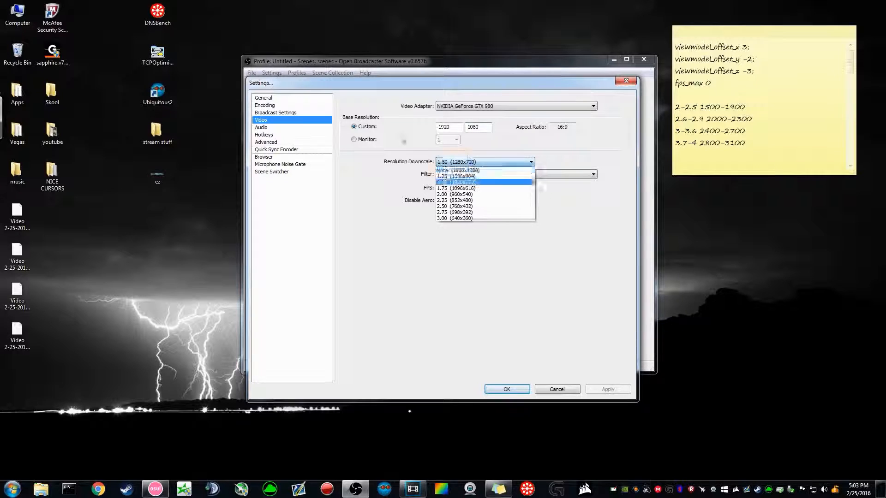
pyautogui.click(480, 183)
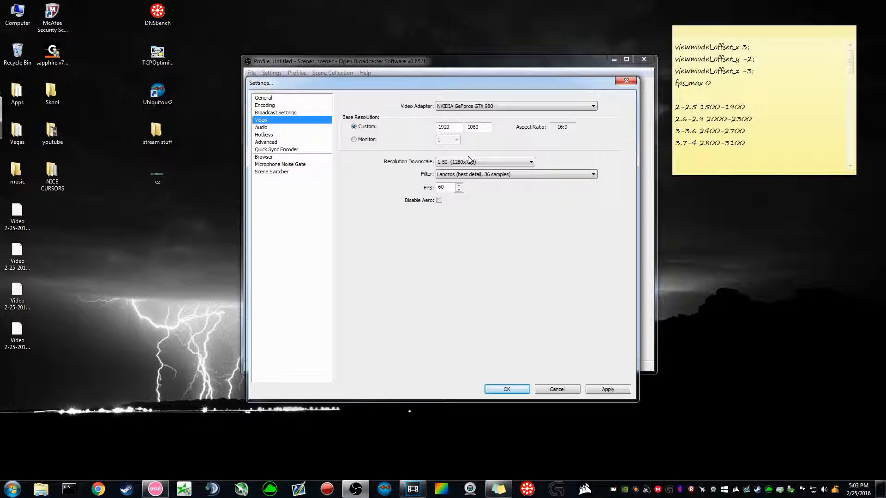
pyautogui.click(448, 175)
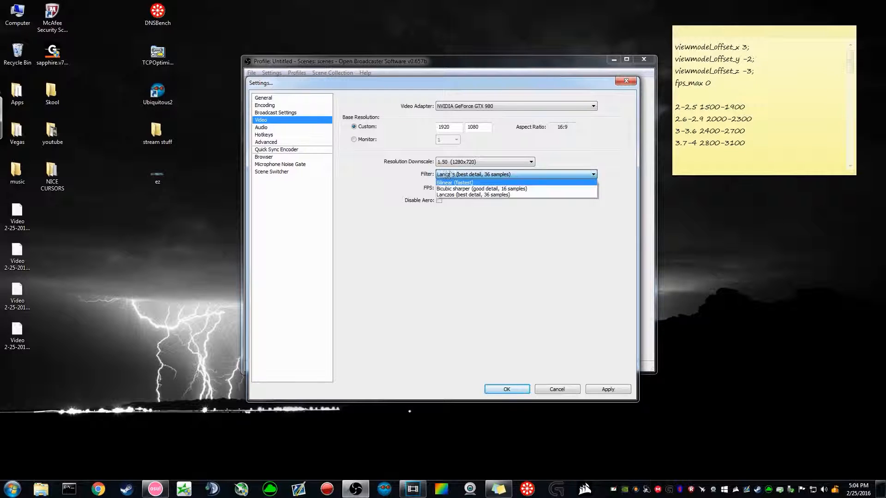
pyautogui.click(475, 195)
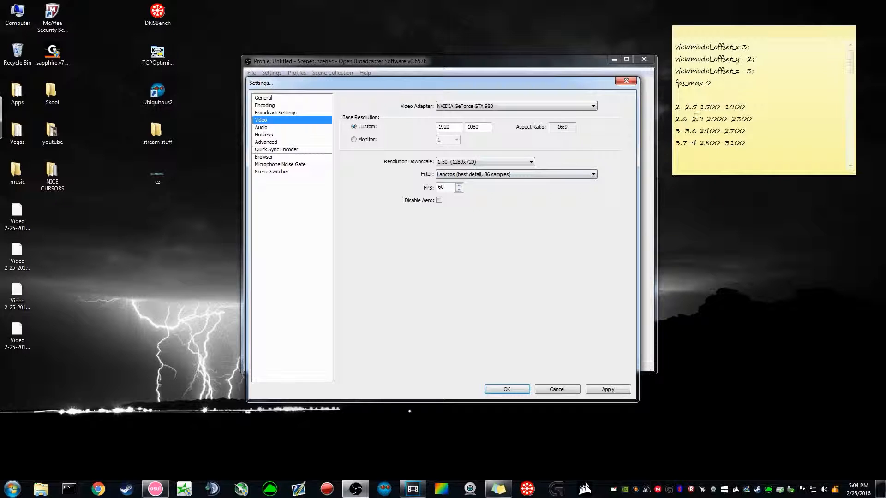
# Set the video frame rate to 60 FPS and save the video changes when switching to the audio settings
pyautogui.moveTo(449, 189); pyautogui.dragTo(409, 194)
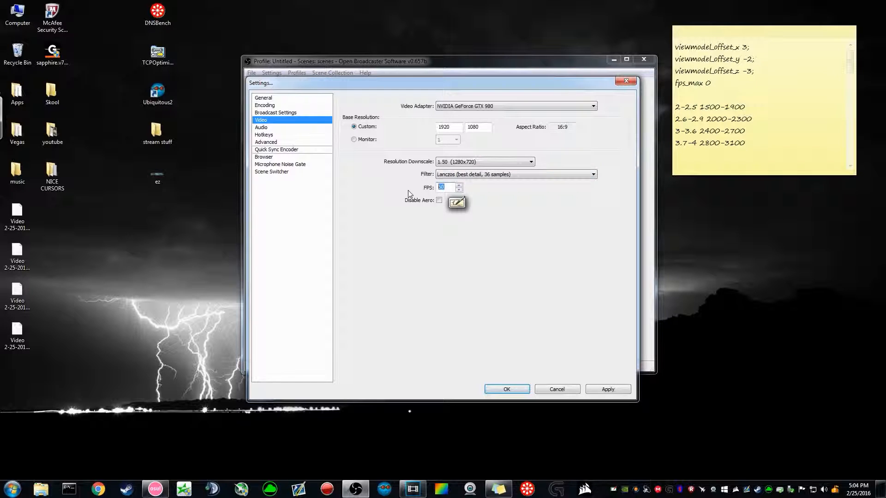
pyautogui.click(456, 202)
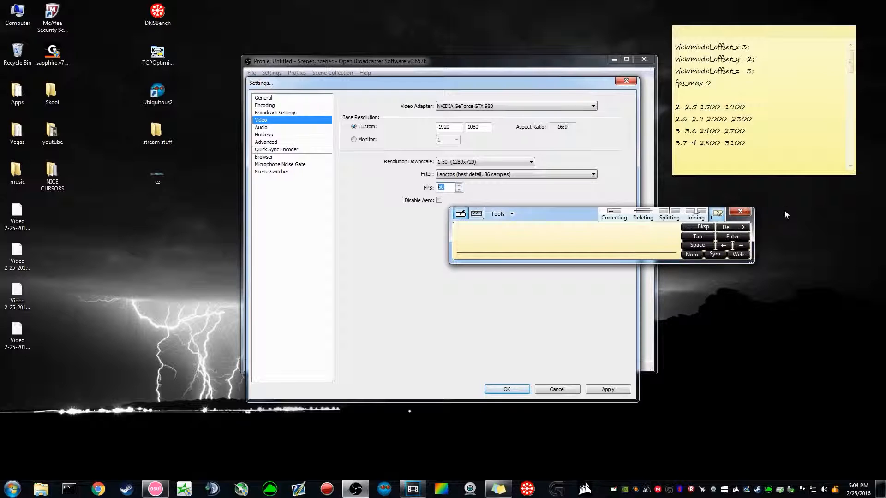
pyautogui.click(740, 212)
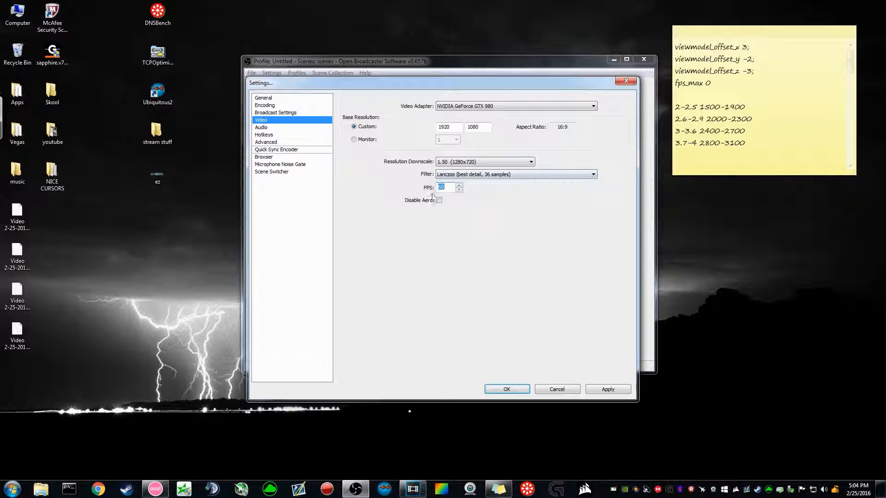
pyautogui.click(268, 128)
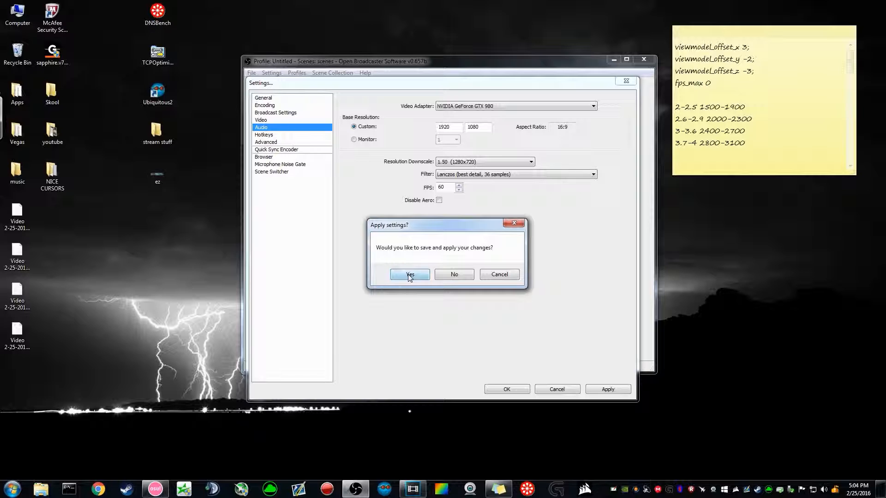
pyautogui.click(408, 276)
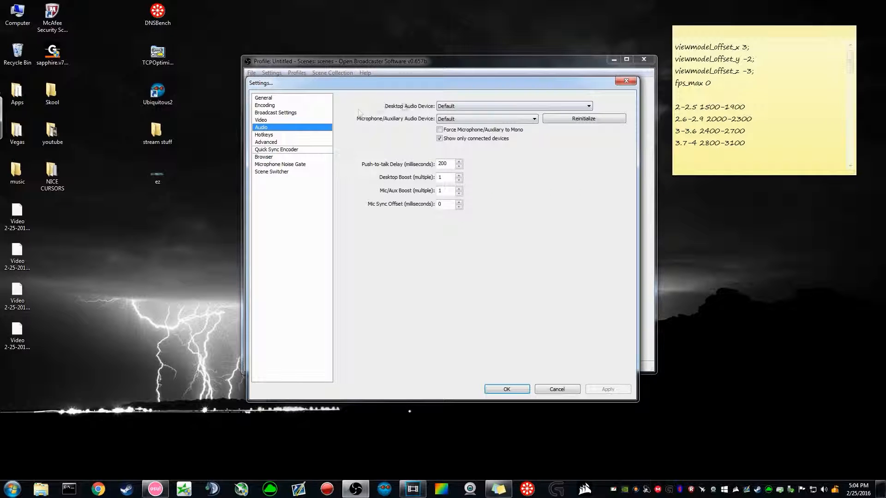
# Review the available desktop audio and microphone devices, leaving both on Default
pyautogui.click(465, 106)
pyautogui.click(455, 114)
pyautogui.click(490, 120)
pyautogui.click(442, 120)
pyautogui.click(471, 120)
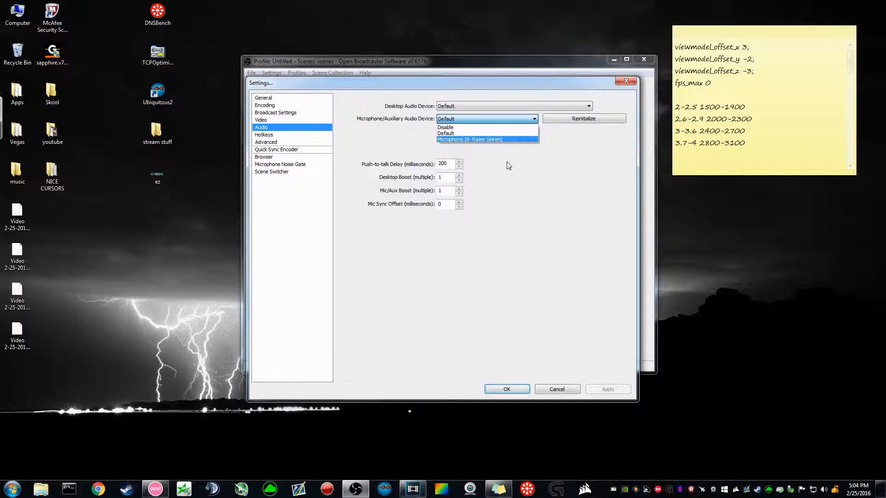
pyautogui.click(519, 173)
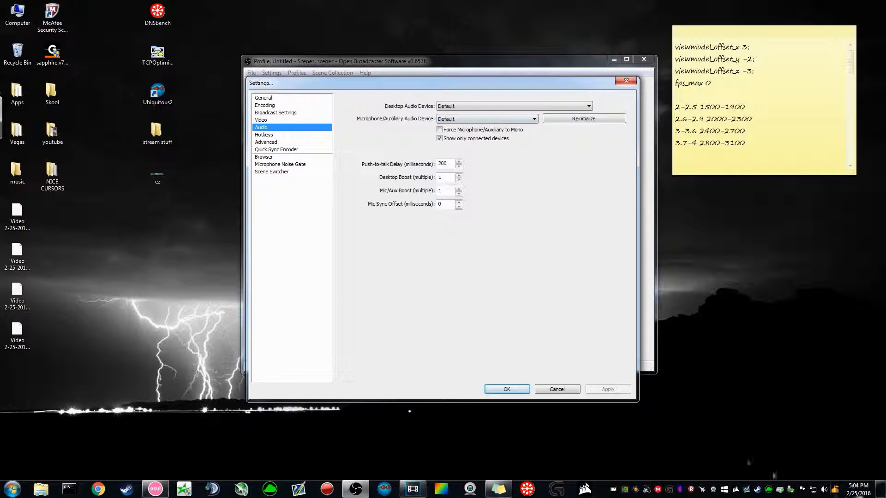
# Review the microphone device choices, leaving Default, and look over the hotkey settings
pyautogui.click(464, 118)
pyautogui.click(467, 119)
pyautogui.click(271, 135)
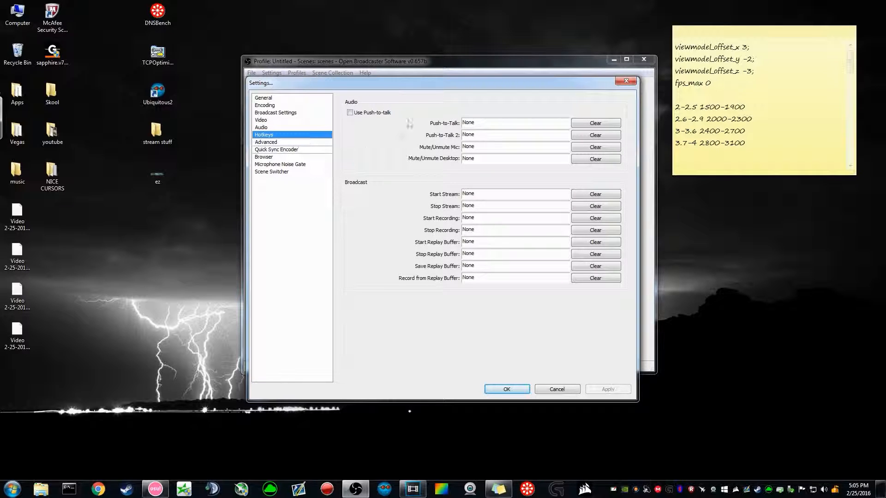
# Review the process priority class options in the advanced settings, keeping Normal
pyautogui.click(275, 142)
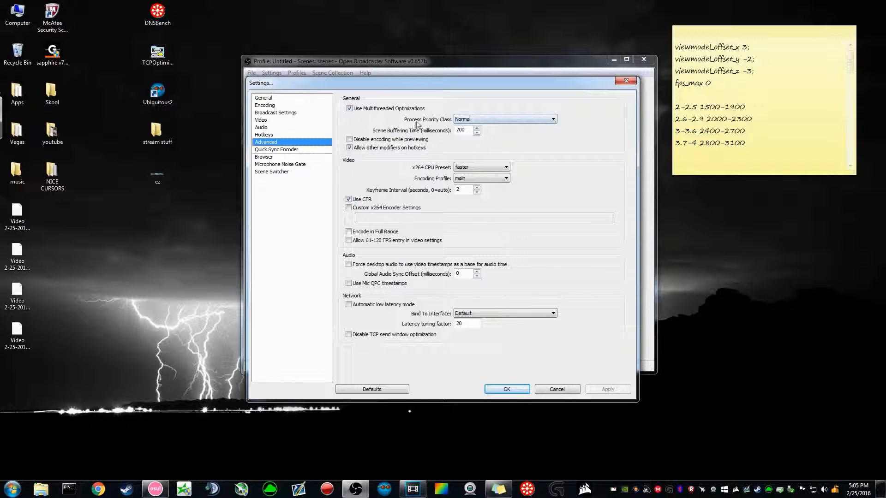
pyautogui.click(496, 119)
pyautogui.click(530, 106)
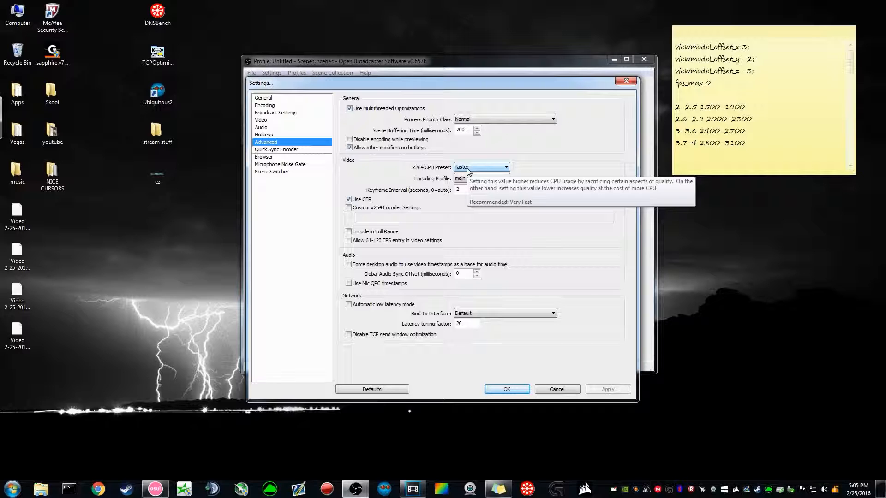
# Review the x264 CPU presets from ultrafast to slower, keeping the faster preset
pyautogui.click(469, 167)
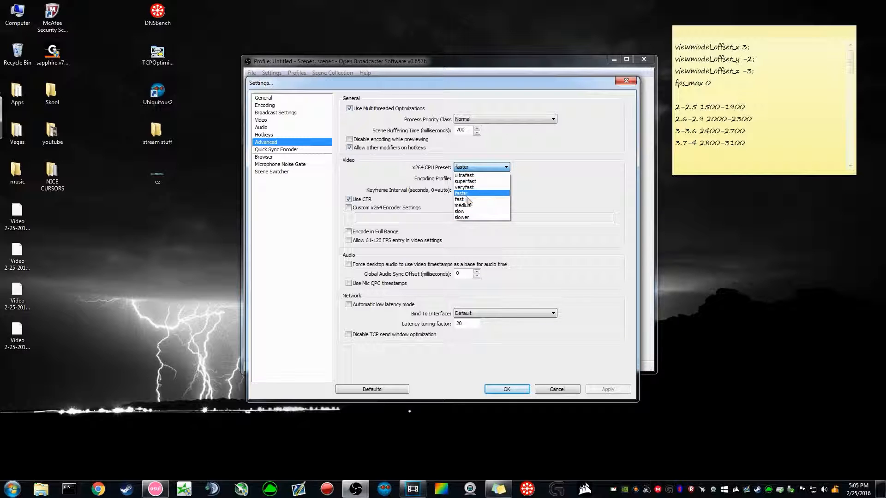
pyautogui.click(537, 183)
pyautogui.click(492, 169)
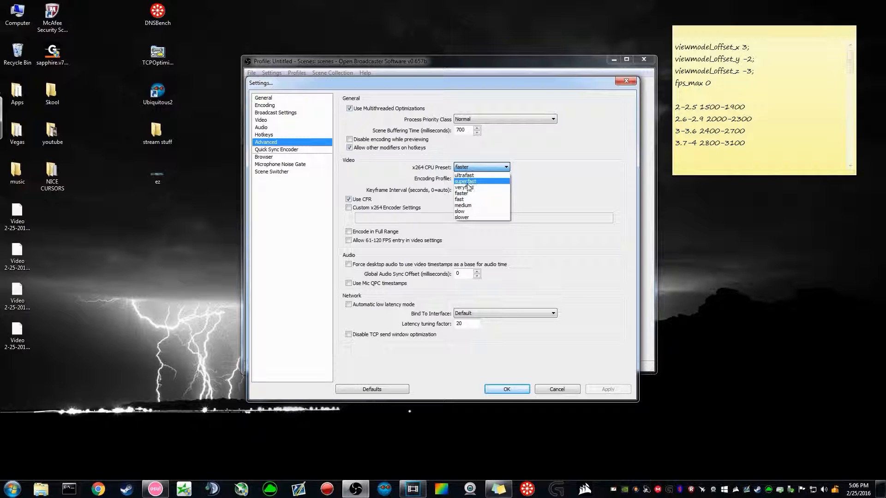
pyautogui.click(529, 184)
pyautogui.click(480, 169)
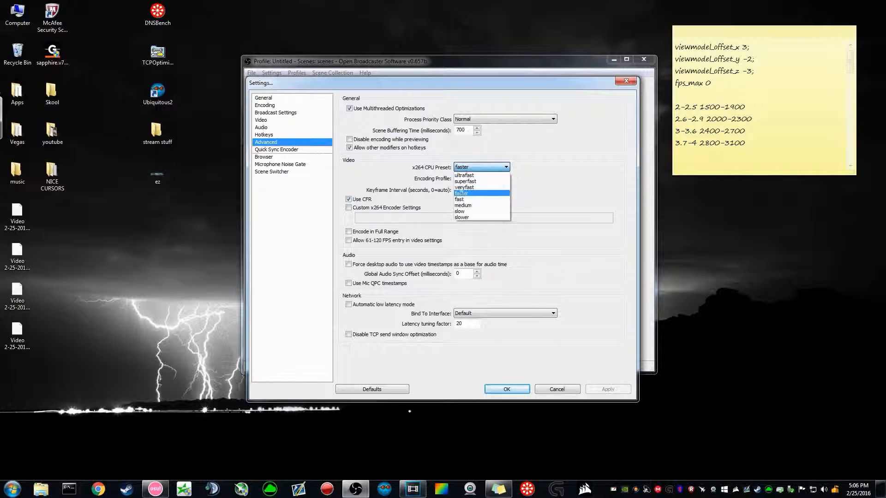
pyautogui.click(547, 179)
pyautogui.click(493, 169)
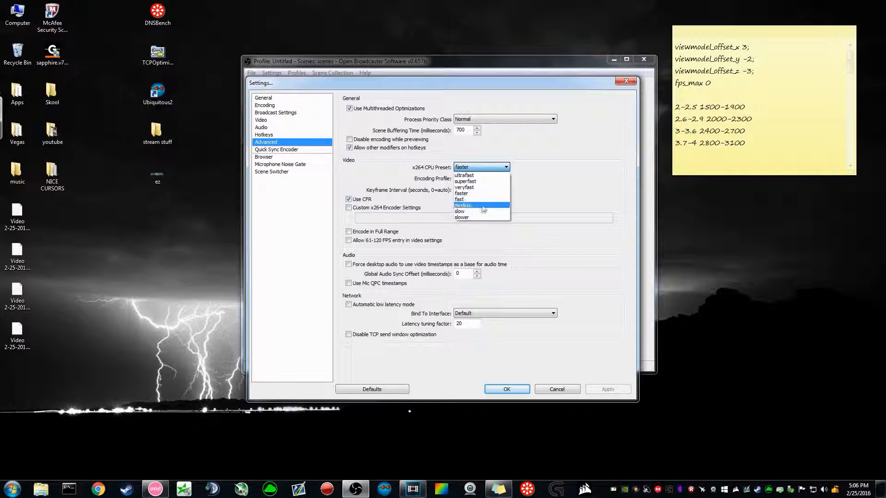
pyautogui.click(553, 200)
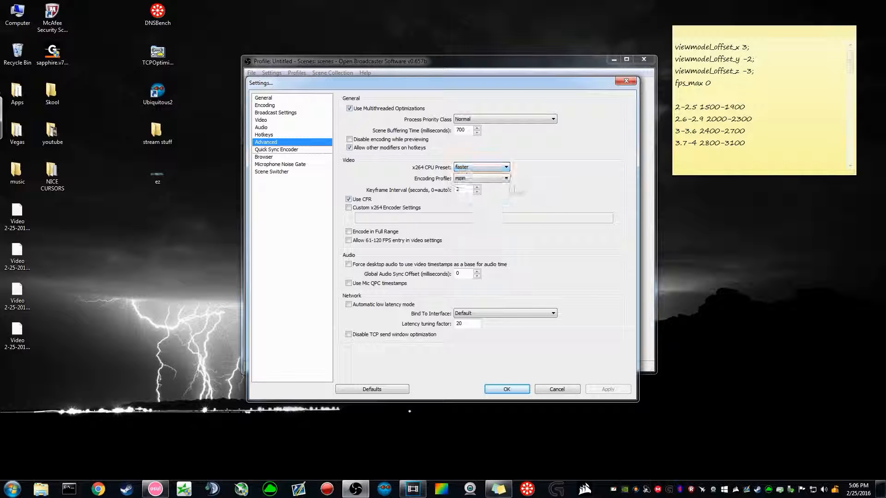
# Look over the Quick Sync Encoder and Browser settings without changing them
pyautogui.click(282, 150)
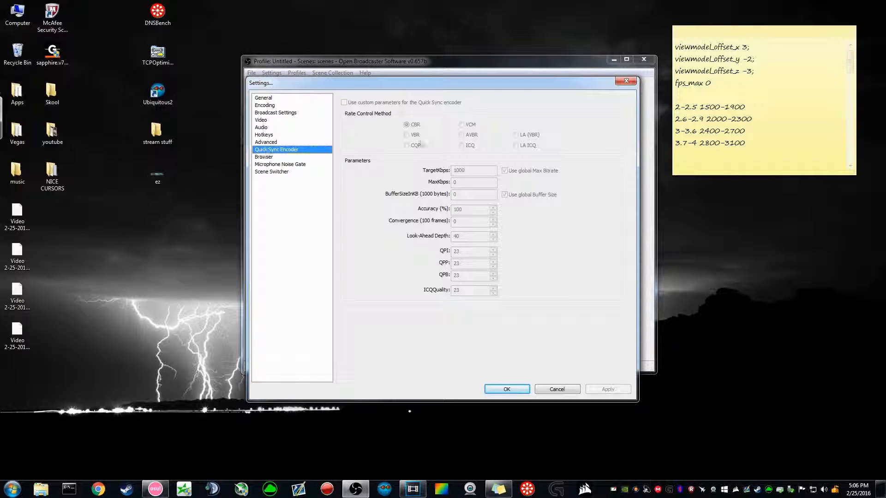
pyautogui.click(285, 159)
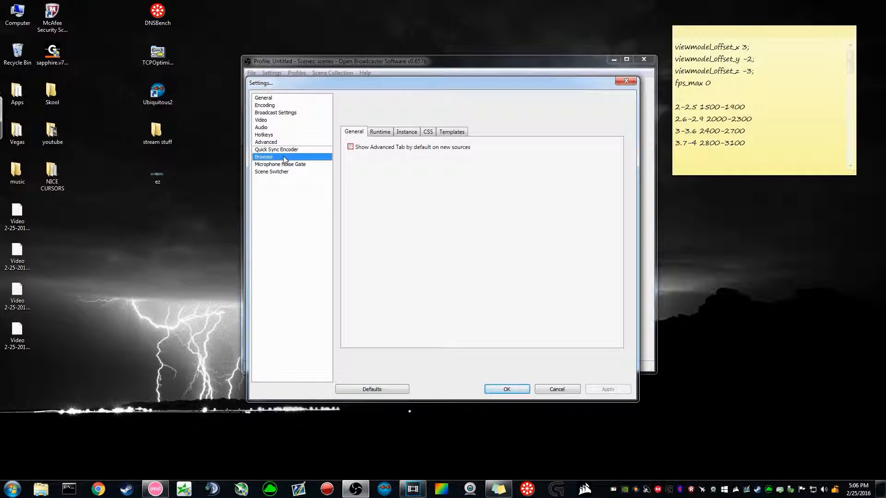
pyautogui.click(278, 151)
# Set the microphone noise gate's close threshold to -40 dB and continue to the Scene Switcher settings
pyautogui.click(281, 164)
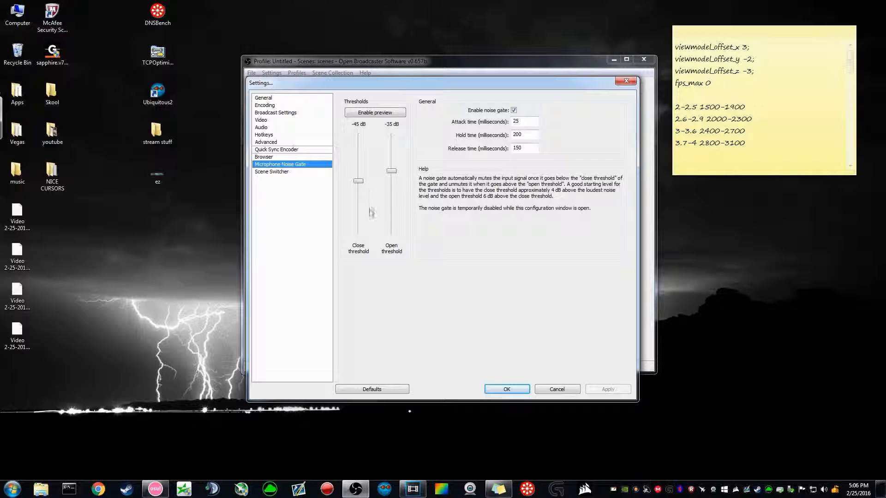
pyautogui.moveTo(359, 182); pyautogui.dragTo(364, 177)
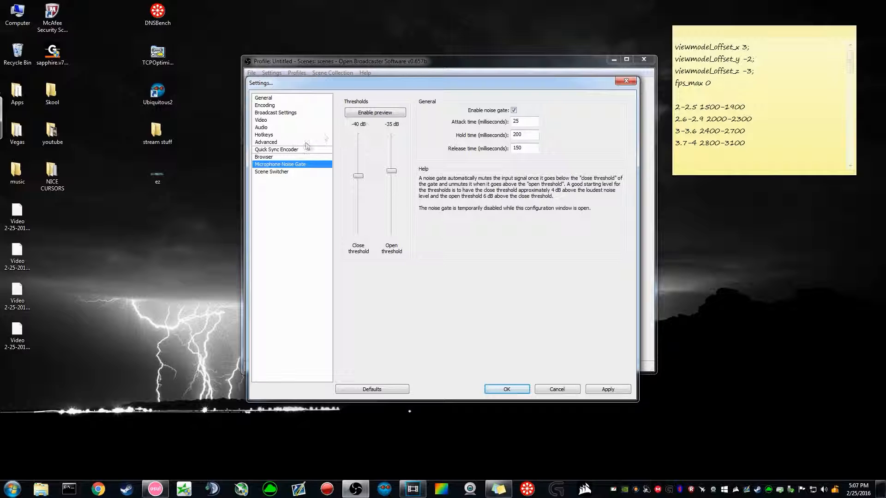
pyautogui.click(286, 172)
pyautogui.click(422, 273)
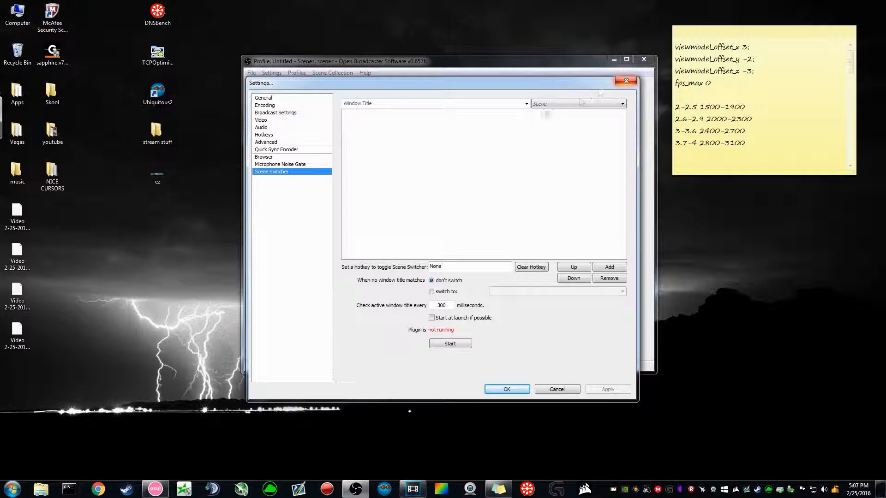
# Check the Scene Switcher's scene choices and close the settings window without changing them
pyautogui.click(555, 106)
pyautogui.click(563, 93)
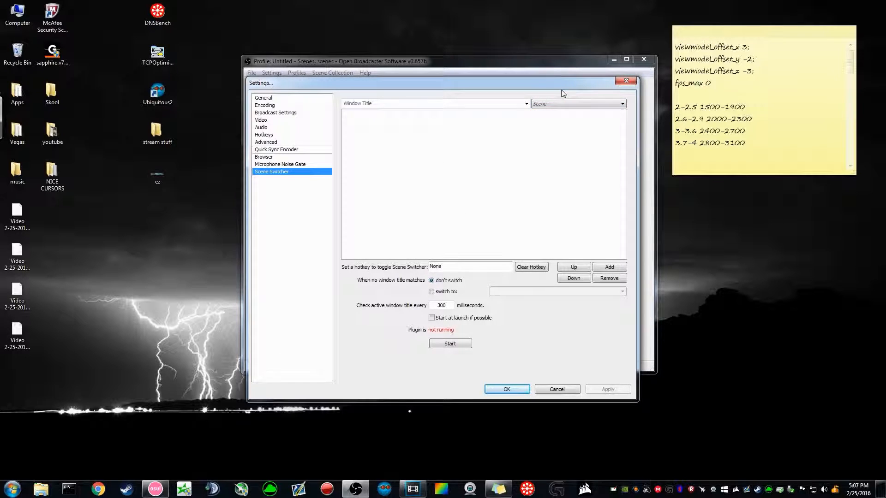
pyautogui.click(557, 389)
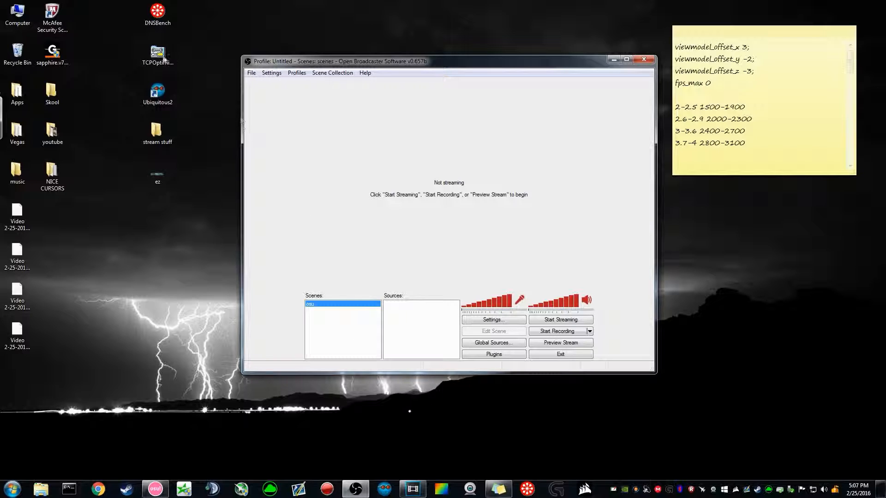
# Move the DNSBench shortcut to the upper middle of the desktop, minimize Open Broadcaster Software, and run DNS Benchmark
pyautogui.moveTo(157, 11); pyautogui.dragTo(365, 46)
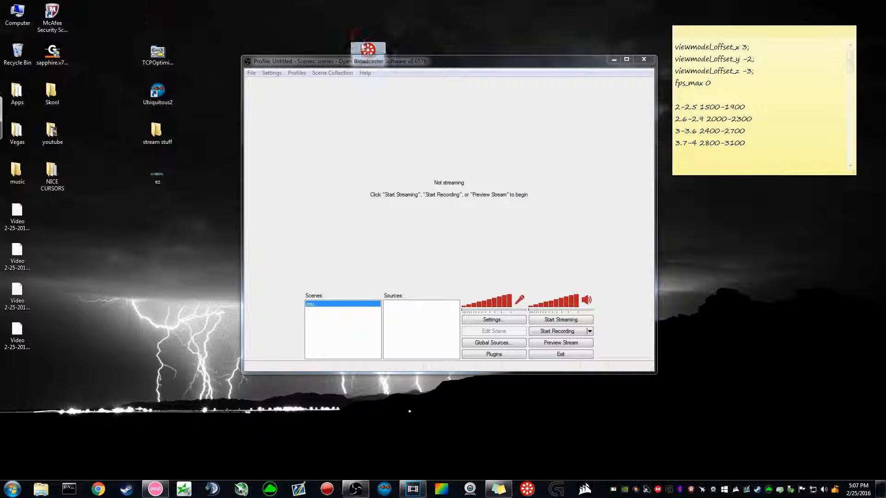
pyautogui.moveTo(451, 61); pyautogui.dragTo(382, 121)
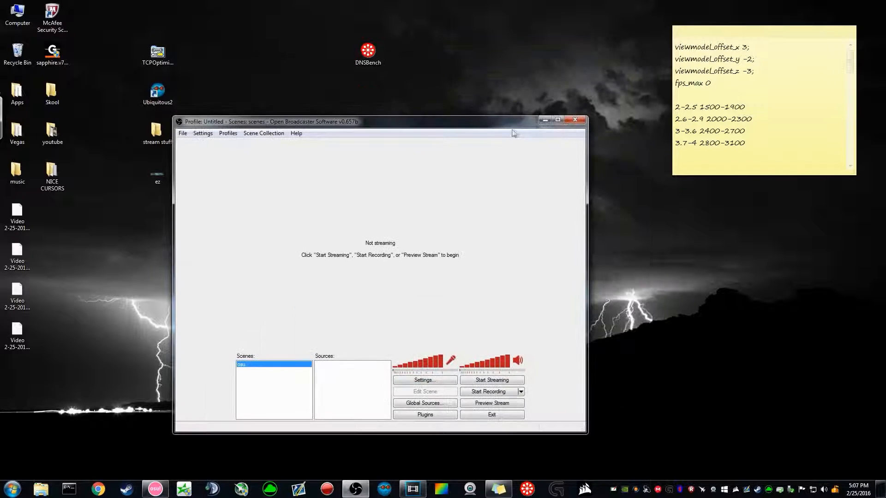
pyautogui.click(545, 121)
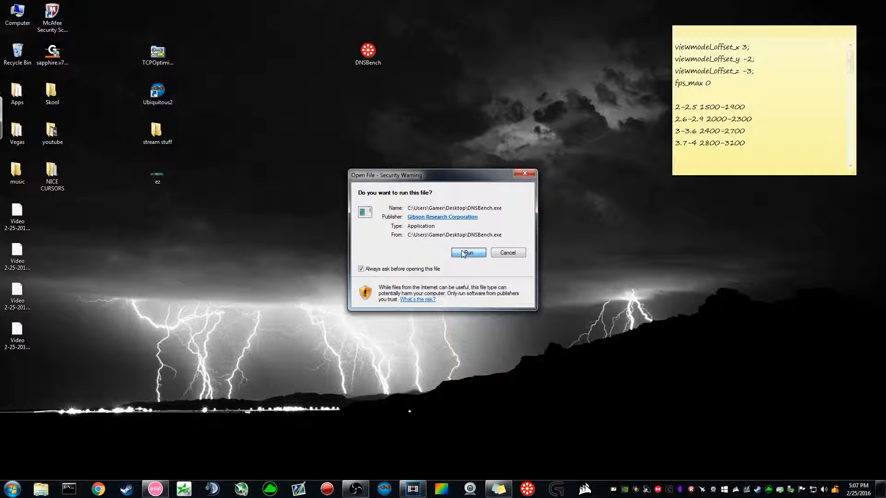
pyautogui.click(463, 253)
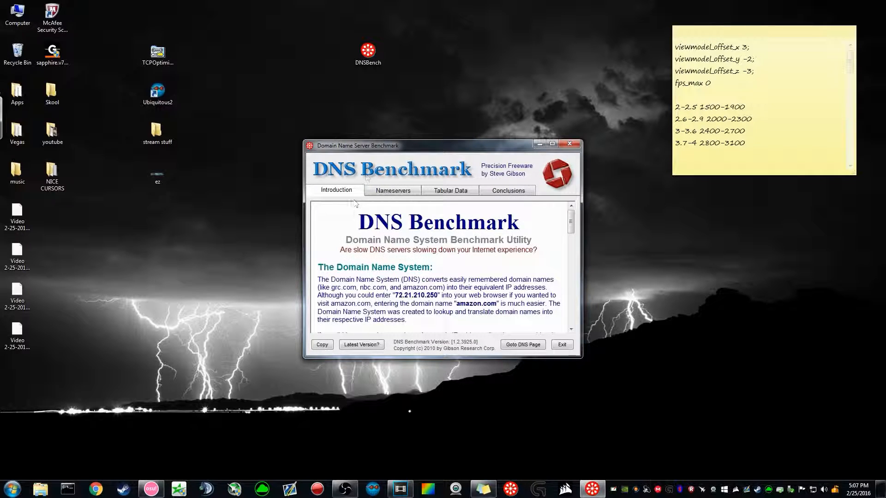
# Show the nameserver list in DNS Benchmark and remove the dead nameservers from it
pyautogui.click(395, 192)
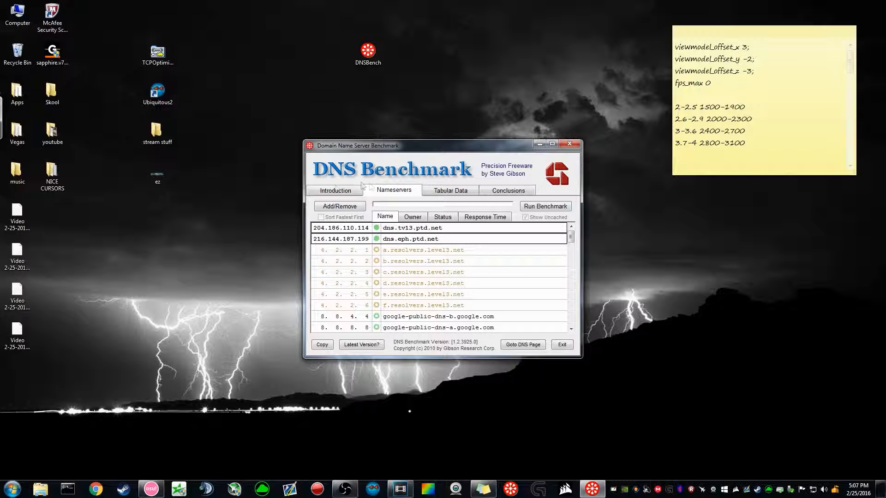
pyautogui.moveTo(406, 146); pyautogui.dragTo(469, 129)
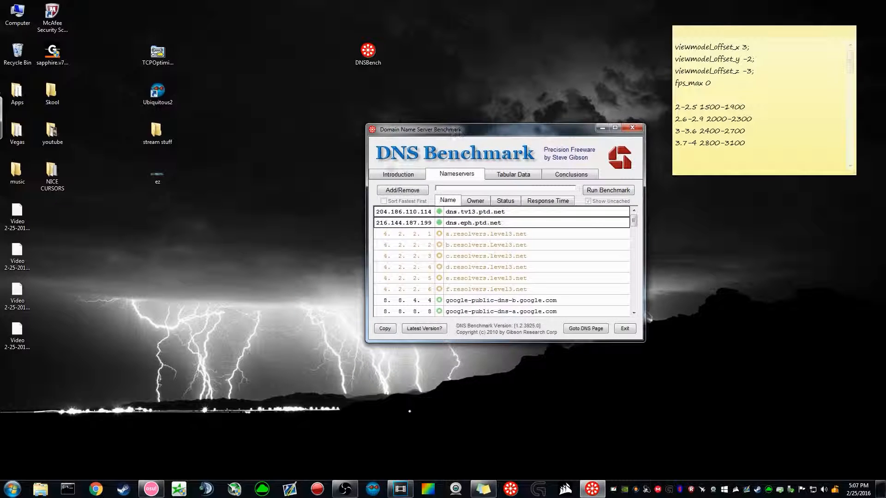
pyautogui.click(398, 193)
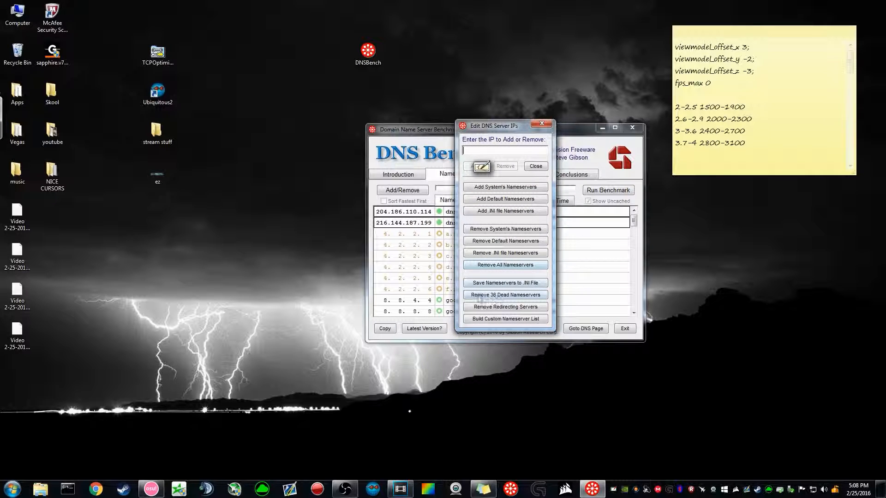
pyautogui.click(517, 298)
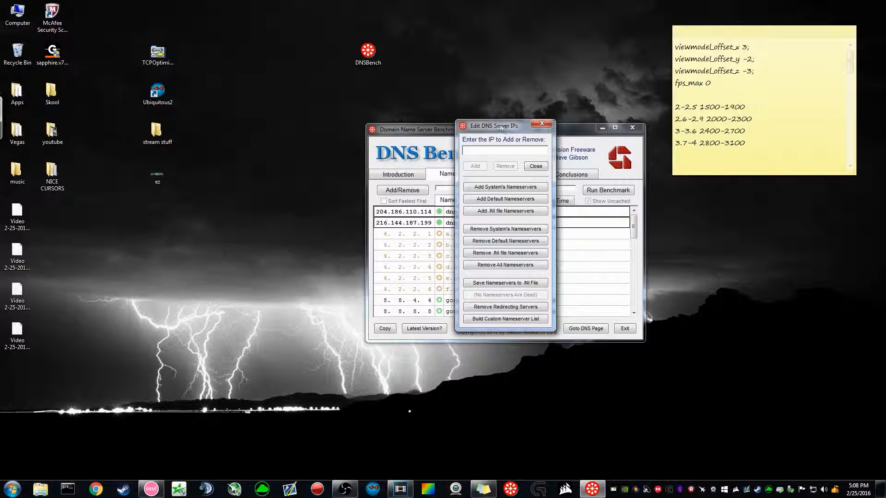
# Remove the redirecting servers from the nameserver list, look through the remaining entries, and close the server editing dialog
pyautogui.moveTo(501, 126); pyautogui.dragTo(382, 121)
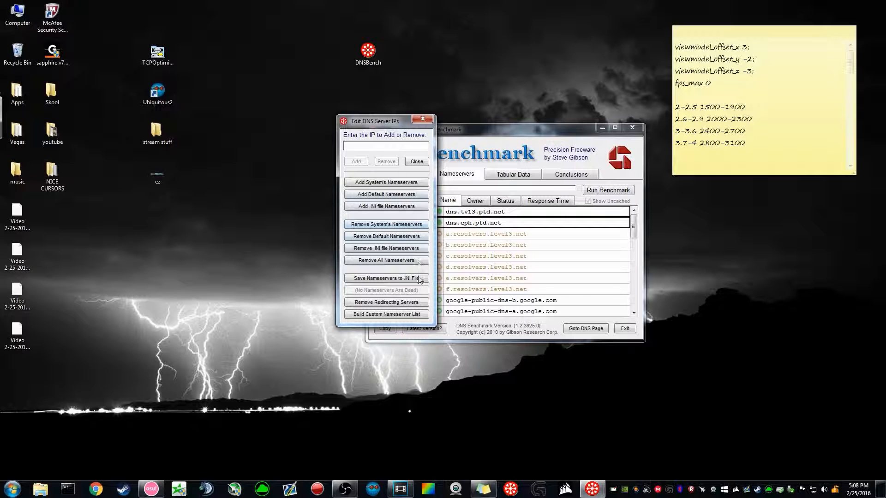
pyautogui.moveTo(404, 126); pyautogui.dragTo(298, 124)
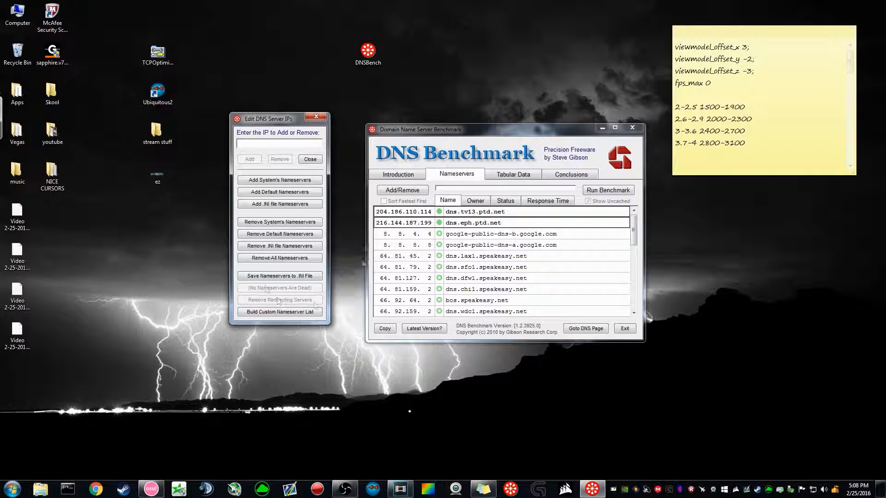
pyautogui.scroll(-5, 635, 277)
pyautogui.scroll(-3, 634, 285)
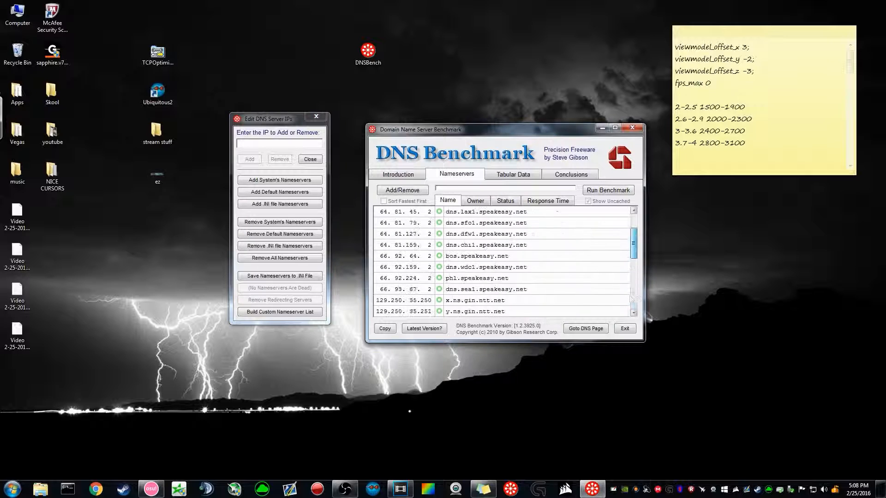
pyautogui.scroll(10, 637, 238)
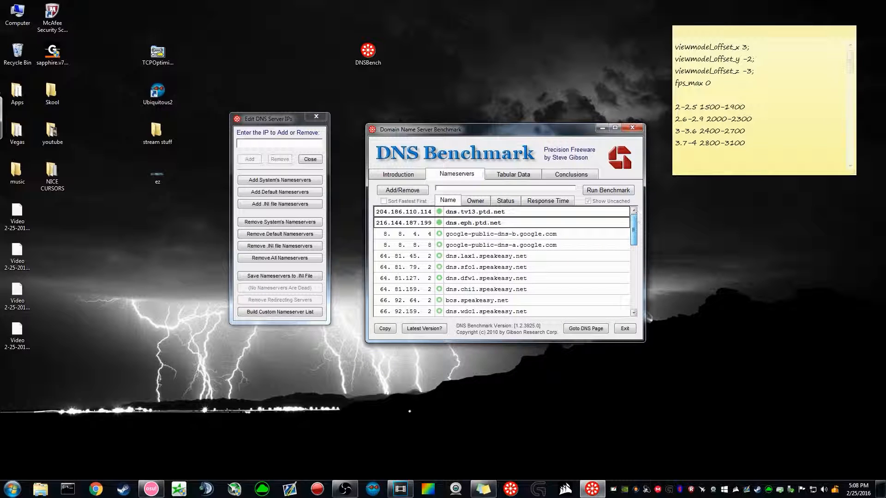
pyautogui.click(316, 116)
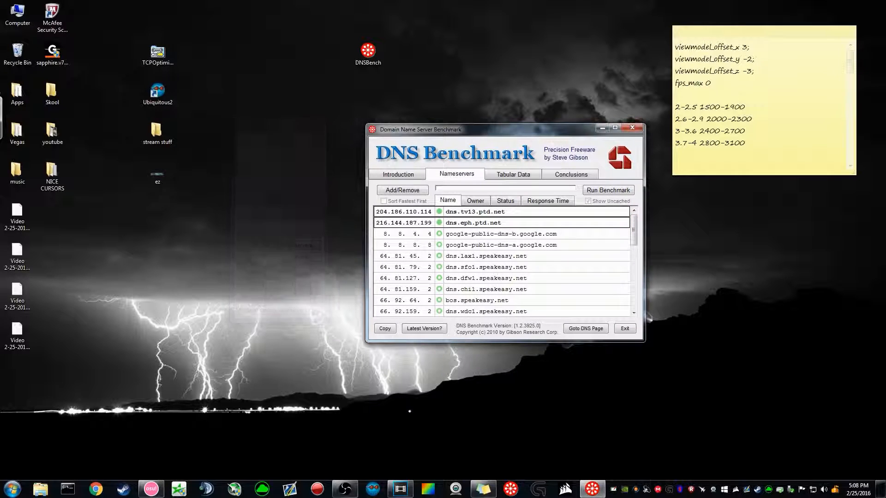
# Run the DNS benchmark and view the nameservers by name, owner, status and response time
pyautogui.click(608, 190)
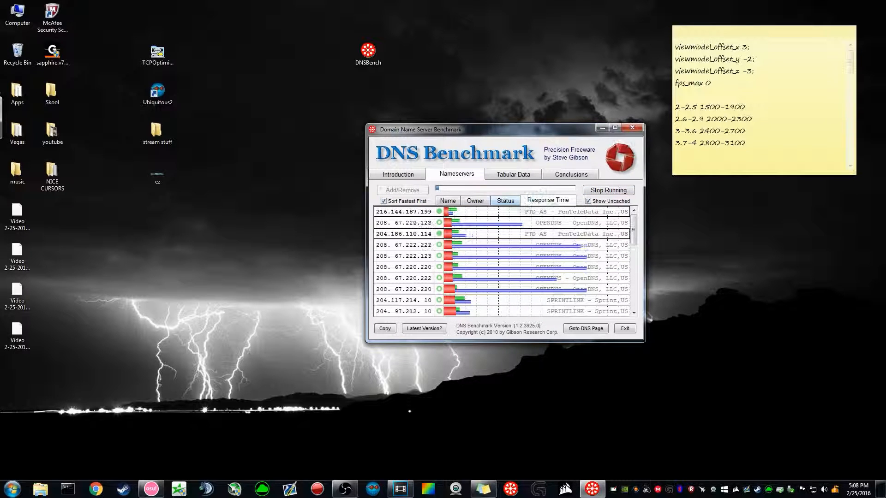
pyautogui.click(454, 201)
pyautogui.click(475, 201)
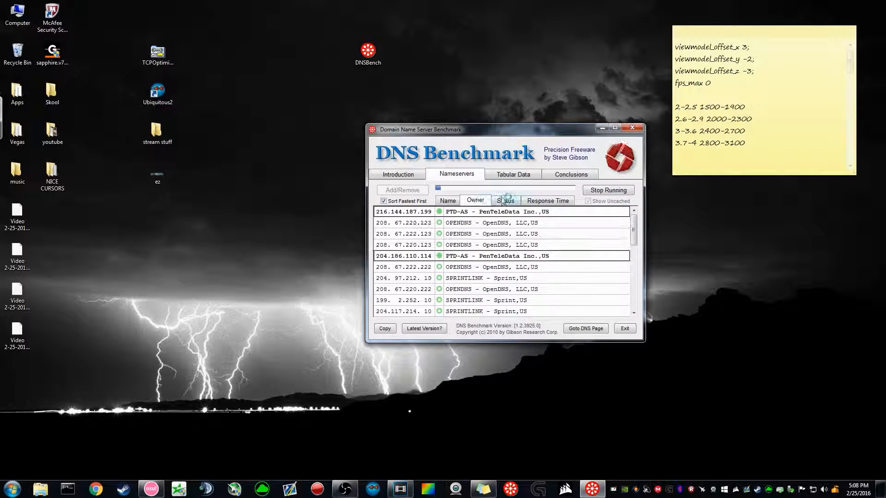
pyautogui.click(505, 201)
pyautogui.click(548, 201)
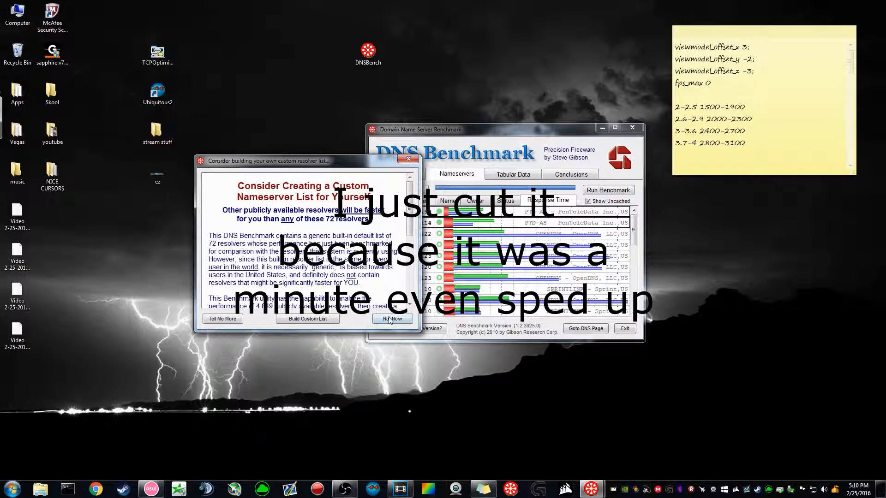
# Decline building a custom nameserver list, reposition the benchmark window to review the response times, and exit DNS Benchmark
pyautogui.click(390, 318)
pyautogui.moveTo(479, 137); pyautogui.dragTo(390, 137)
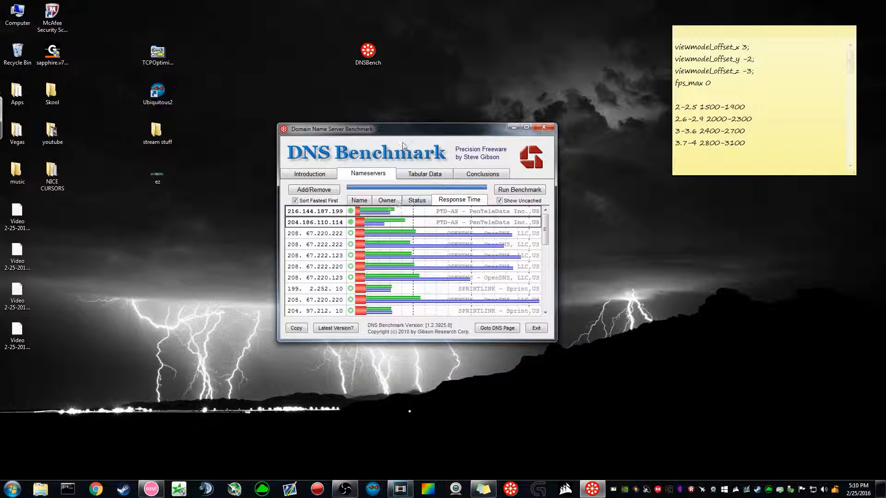
pyautogui.moveTo(407, 129); pyautogui.dragTo(410, 109)
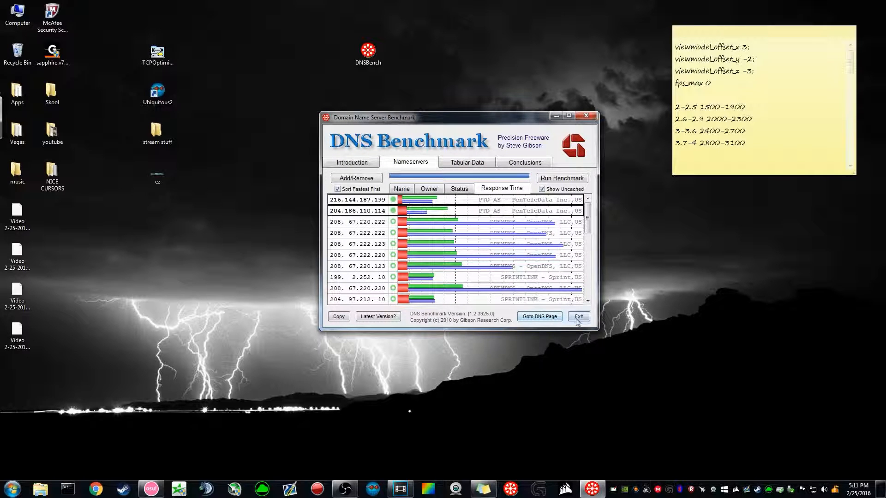
pyautogui.click(578, 317)
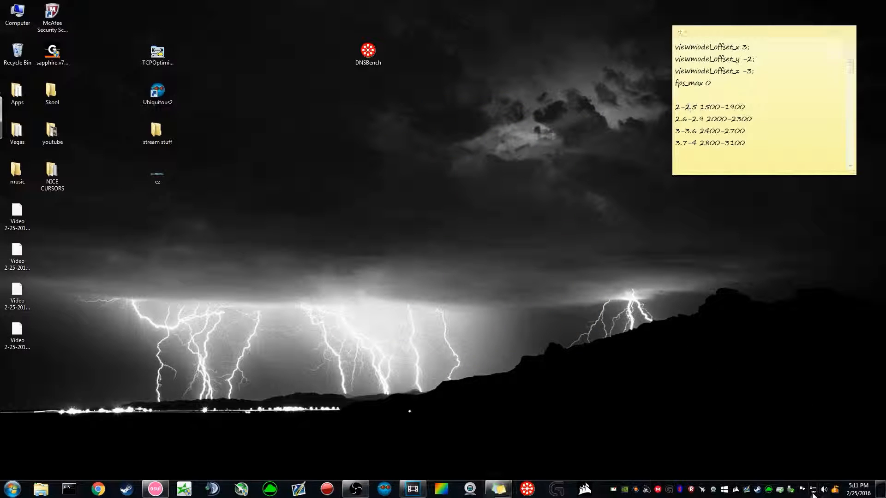
# Open the Network and Sharing Center and show the status of the ETHERNET BRO connection
pyautogui.click(813, 490)
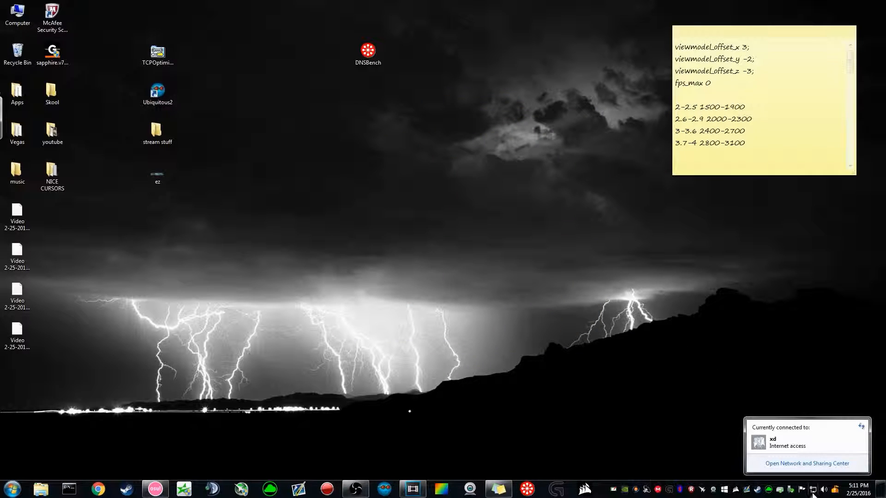
pyautogui.click(798, 464)
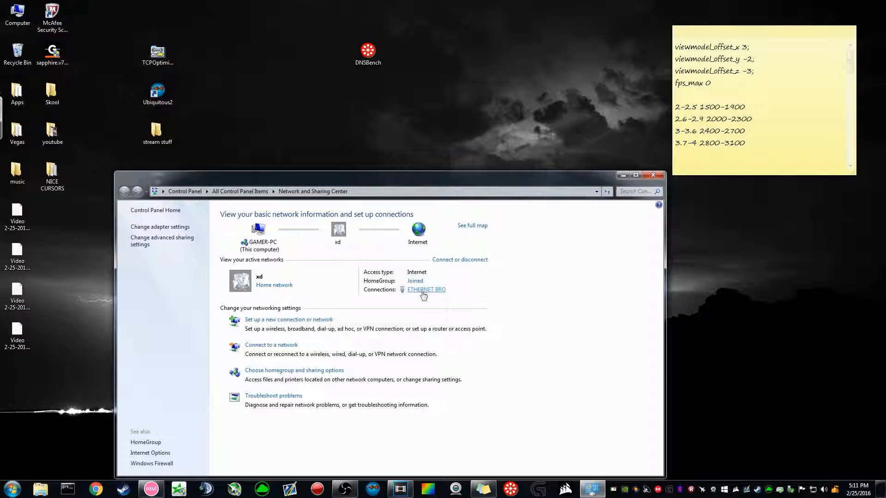
pyautogui.click(423, 291)
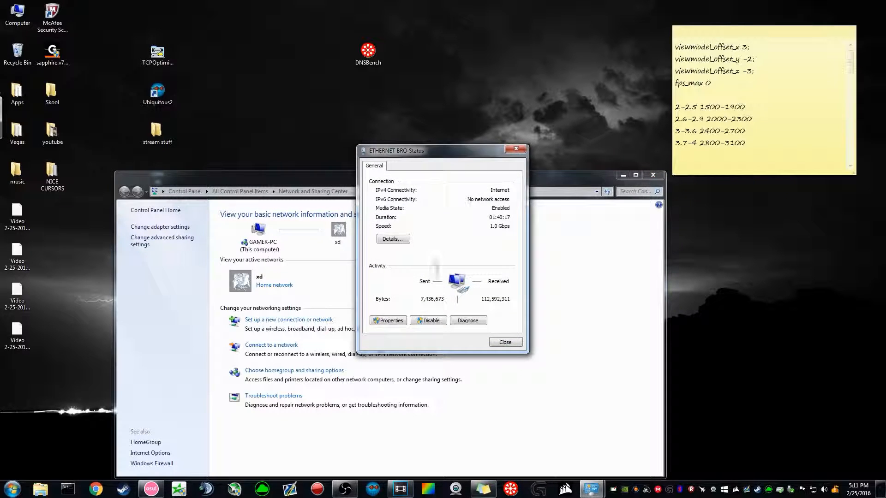
pyautogui.moveTo(414, 152)
pyautogui.mouseDown()
pyautogui.moveTo(520, 158)
pyautogui.moveTo(409, 155)
pyautogui.mouseUp()
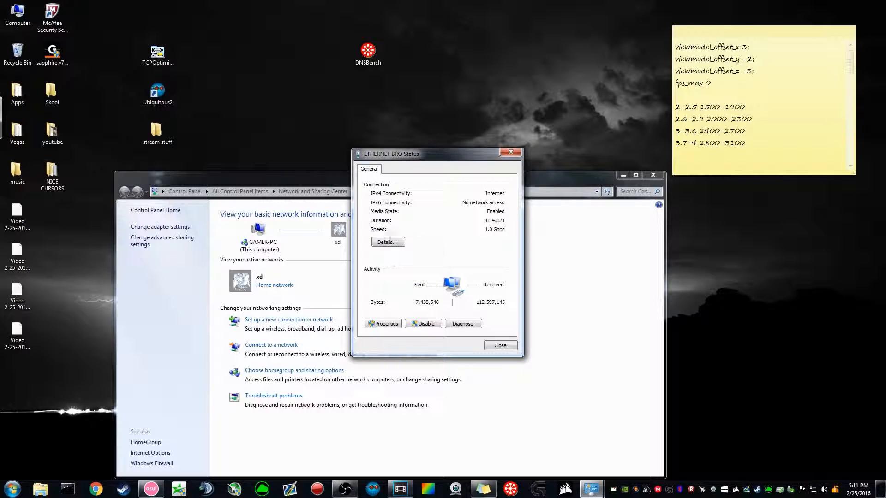
# Open the Internet Protocol Version 4 (TCP/IPv4) properties of the Ethernet connection to view its DNS server settings
pyautogui.click(384, 324)
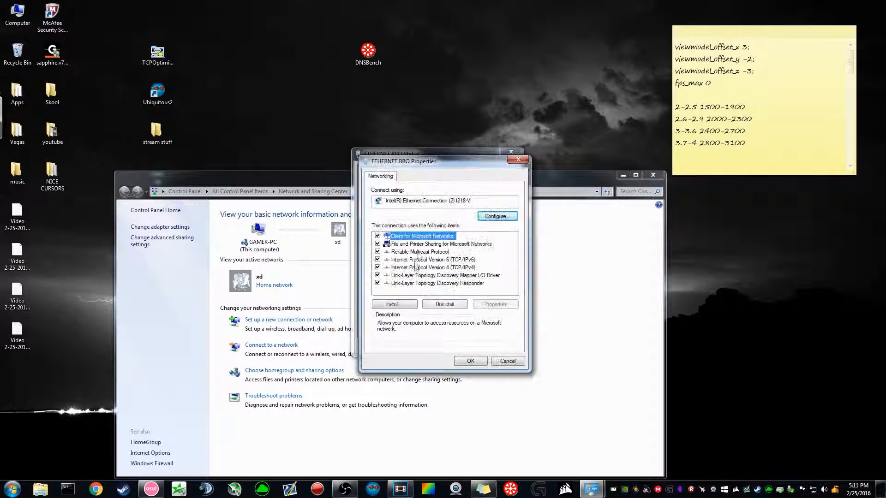
pyautogui.click(434, 259)
pyautogui.click(433, 268)
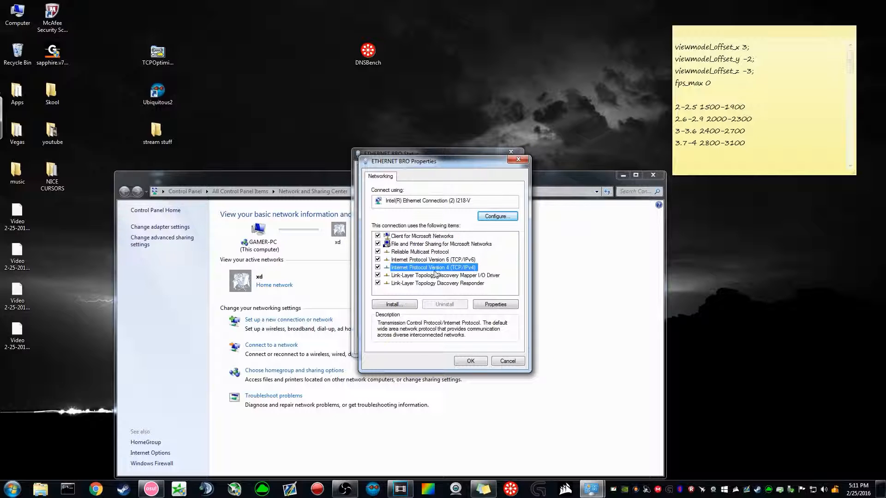
pyautogui.click(496, 304)
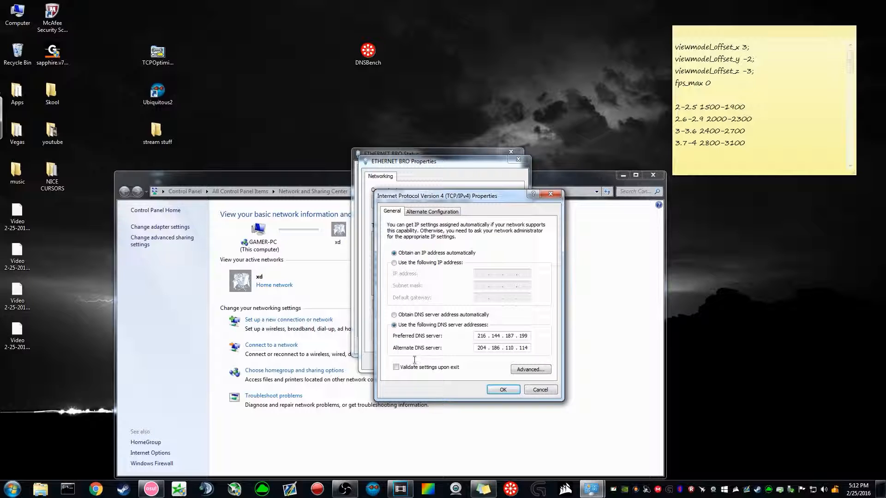
# Accept the IPv4 and connection properties, dismiss the network diagnostics, and close the remaining network windows
pyautogui.click(503, 390)
pyautogui.click(480, 363)
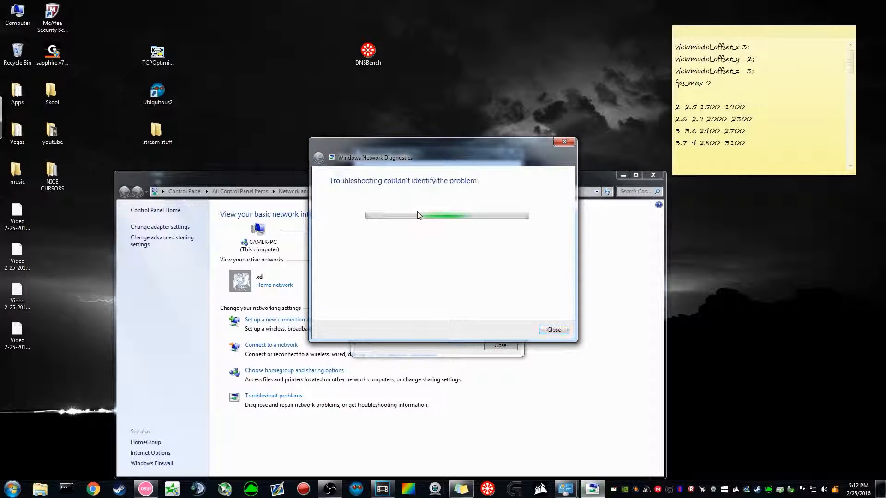
pyautogui.click(554, 330)
pyautogui.click(500, 345)
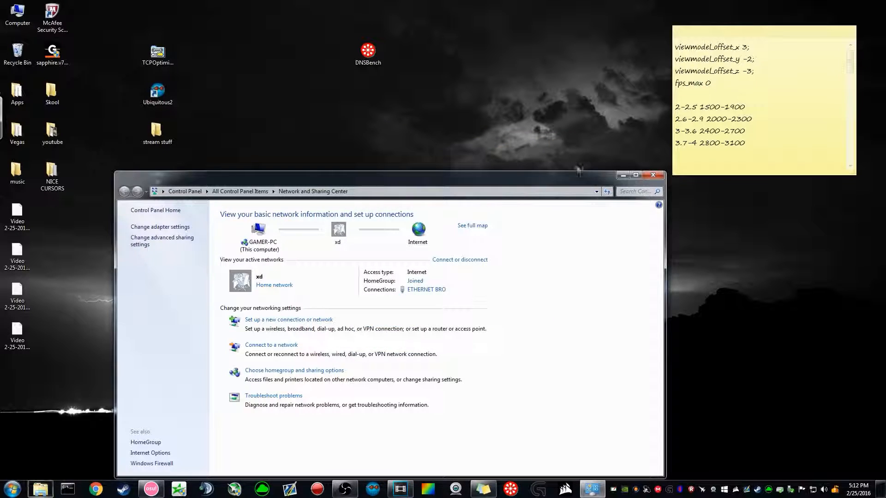
pyautogui.moveTo(584, 175); pyautogui.dragTo(418, 184)
pyautogui.click(489, 183)
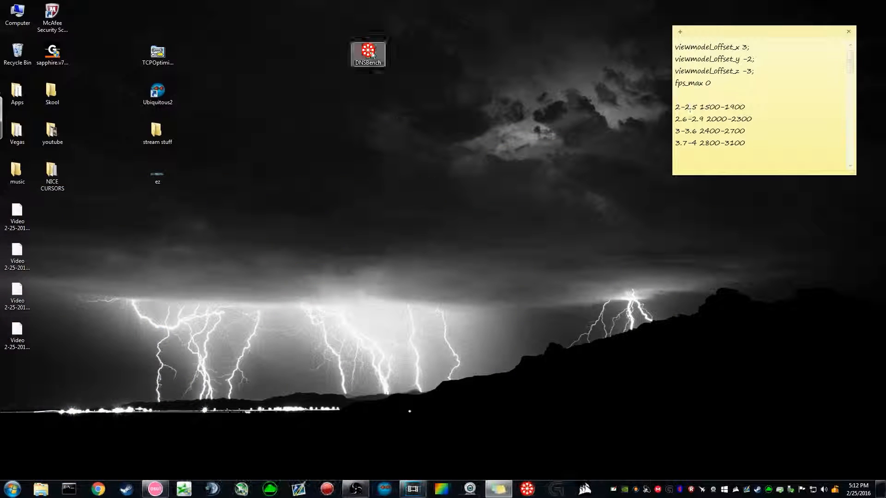
# Rearrange the DNSBench and TCP Optimizer desktop icons and run TCP Optimizer as administrator
pyautogui.moveTo(369, 50); pyautogui.dragTo(161, 17)
pyautogui.moveTo(160, 61); pyautogui.dragTo(300, 164)
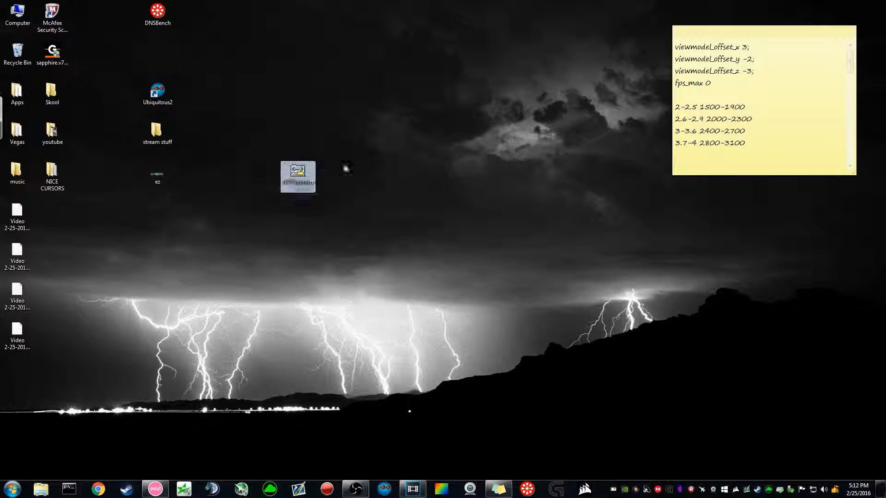
pyautogui.rightClick(299, 169)
pyautogui.click(251, 185)
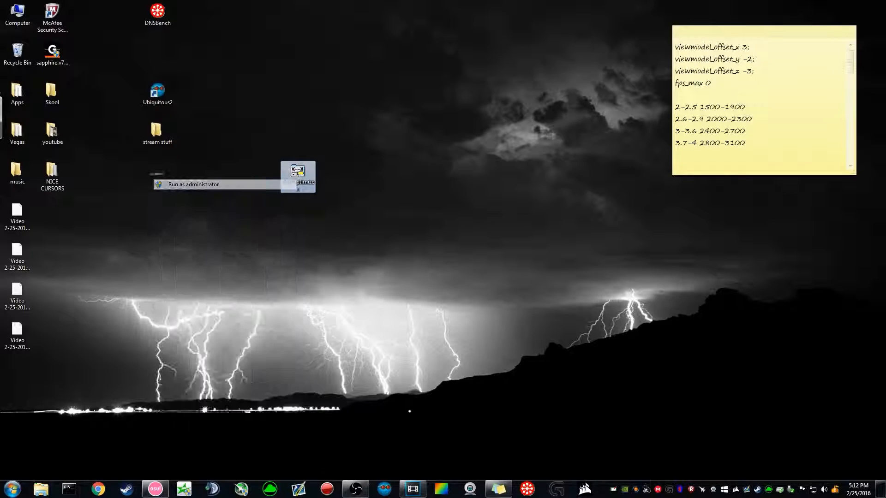
pyautogui.click(822, 266)
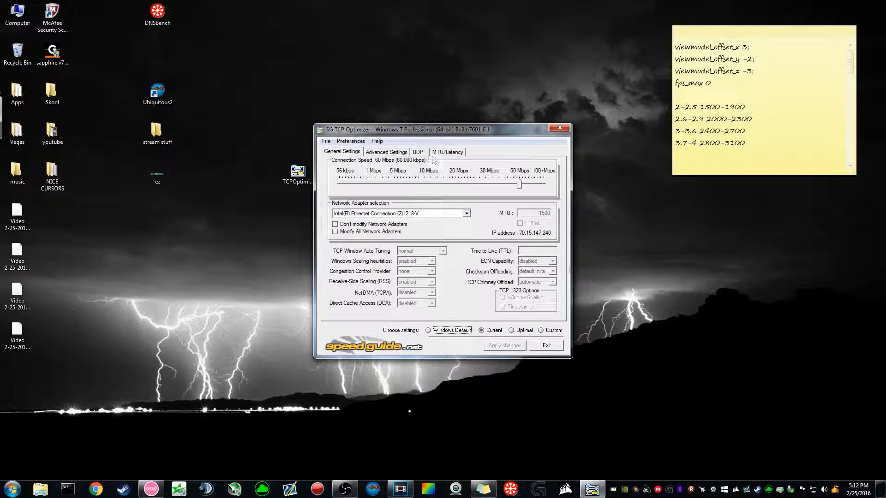
pyautogui.moveTo(397, 131); pyautogui.dragTo(436, 109)
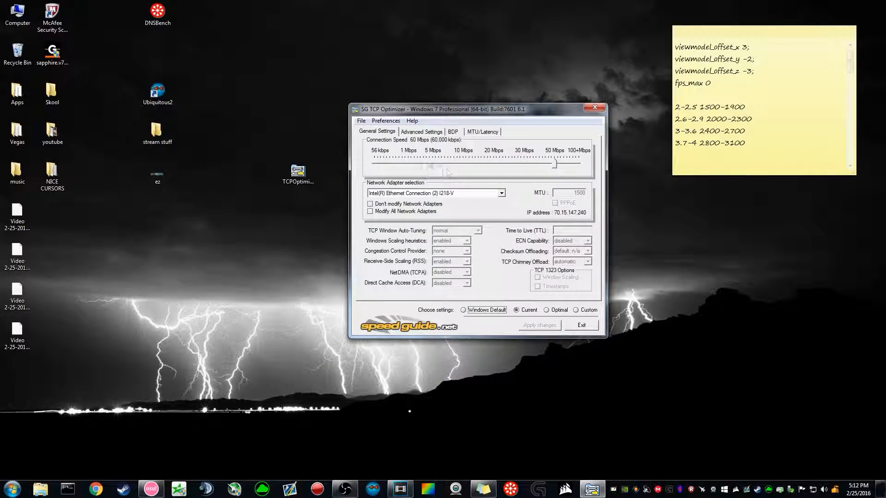
# Set the connection speed to 60 Mbps, choose the Optimal settings, and review the advanced settings
pyautogui.click(369, 213)
pyautogui.moveTo(556, 169); pyautogui.dragTo(611, 175)
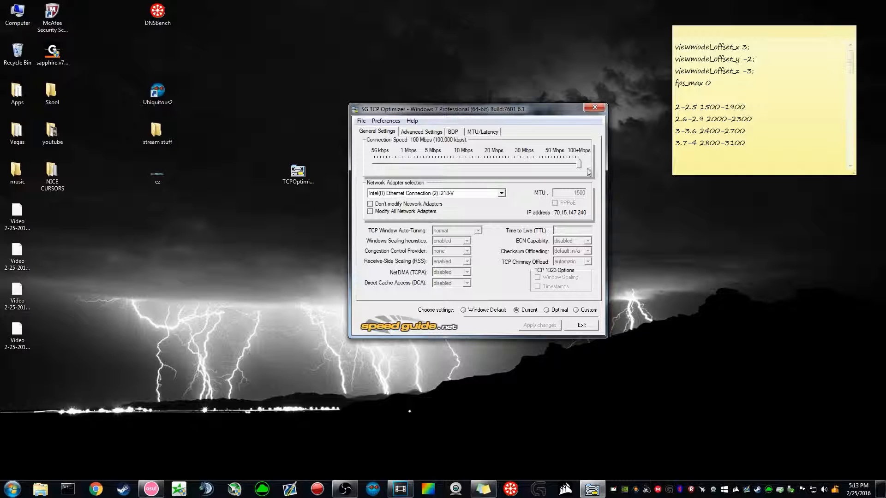
pyautogui.click(541, 166)
pyautogui.click(551, 311)
pyautogui.click(425, 133)
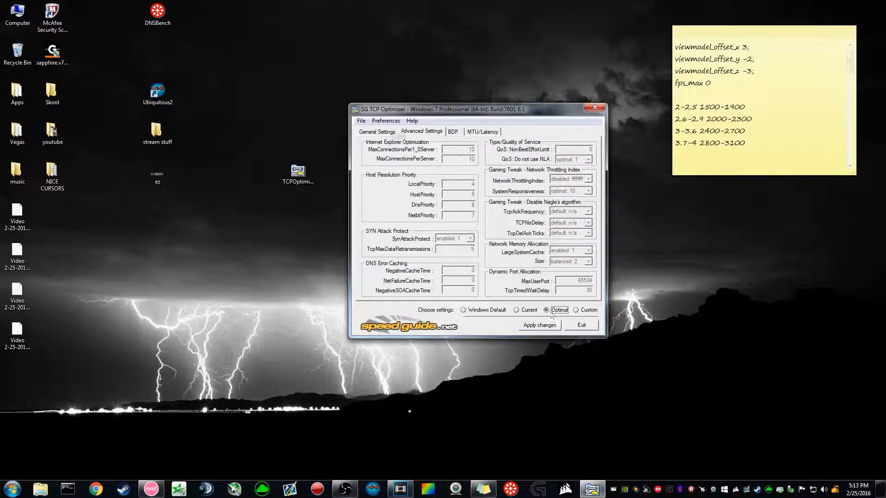
pyautogui.click(372, 133)
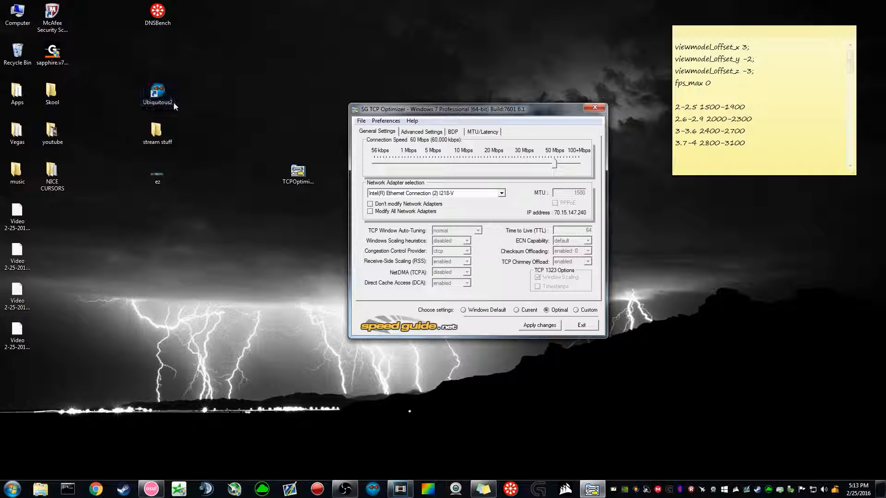
# Launch Ubiquitous2 from the desktop and bring Open Broadcaster Software up beside its chat window
pyautogui.moveTo(169, 102); pyautogui.dragTo(379, 54)
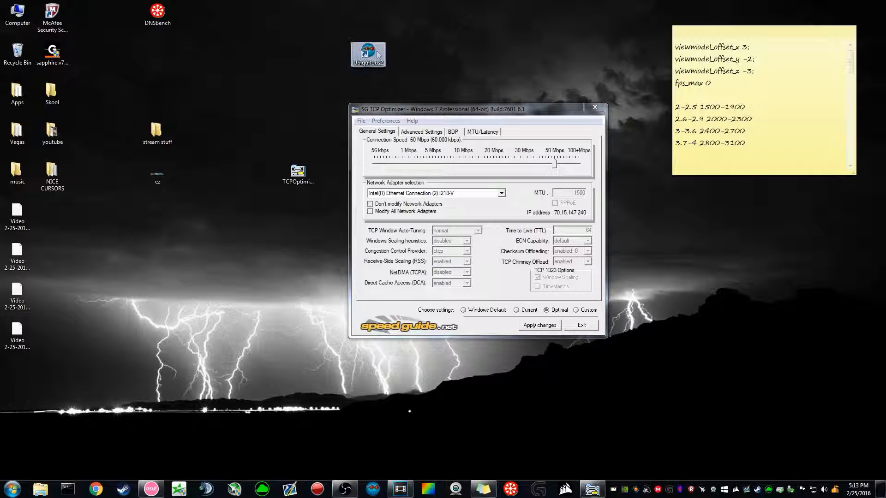
pyautogui.doubleClick(376, 51)
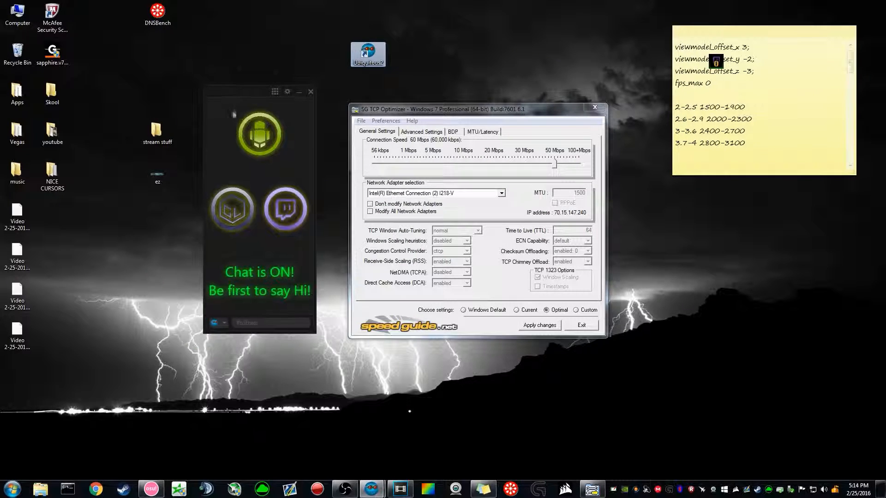
pyautogui.click(345, 489)
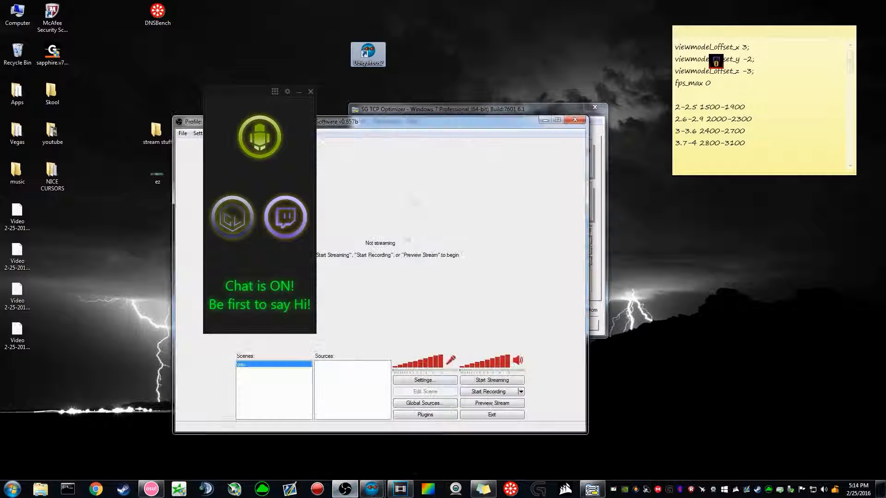
pyautogui.moveTo(383, 121); pyautogui.dragTo(602, 107)
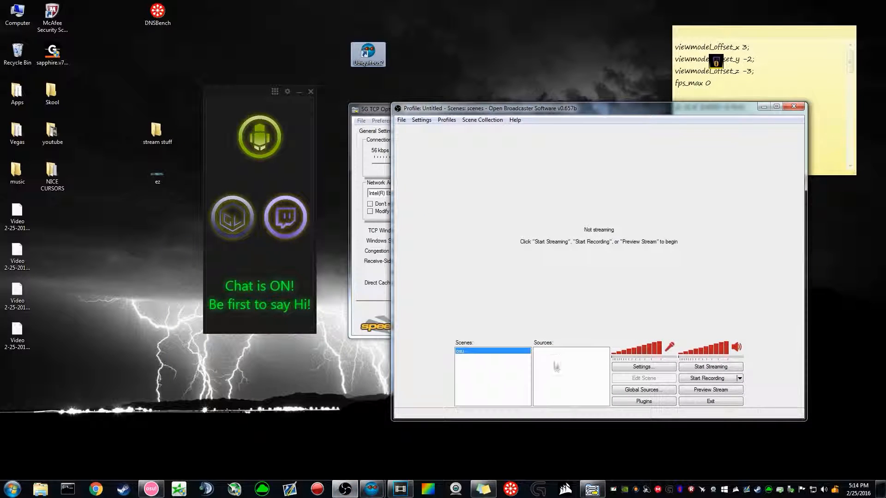
pyautogui.rightClick(556, 360)
pyautogui.moveTo(572, 358)
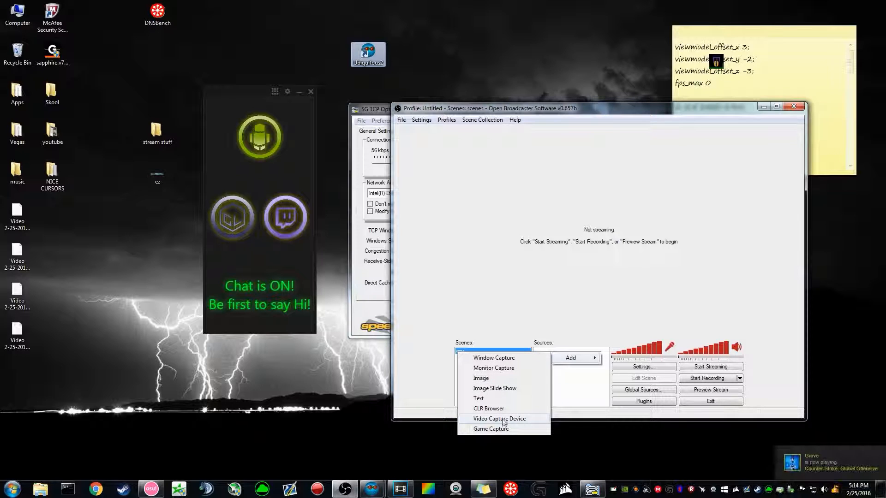
pyautogui.click(502, 419)
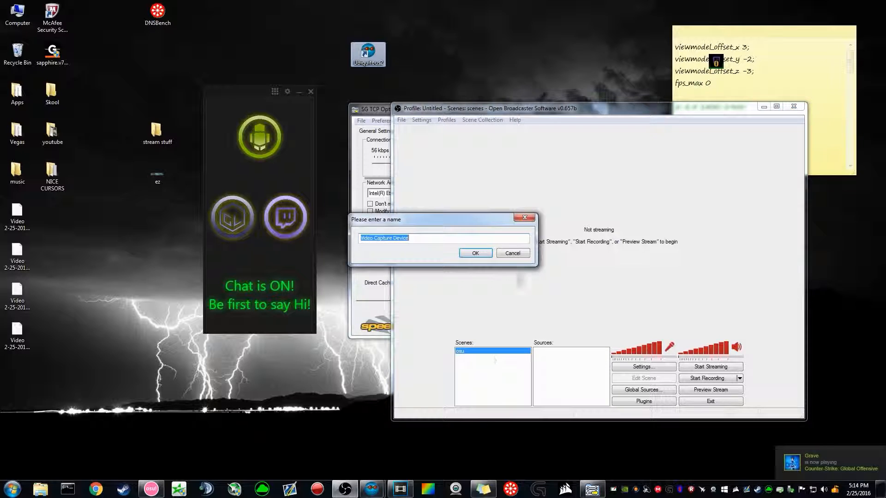
pyautogui.click(517, 253)
# Add a Window Capture source under its default name and choose Ubiquitous 2.0 as the captured window
pyautogui.rightClick(547, 368)
pyautogui.moveTo(565, 374)
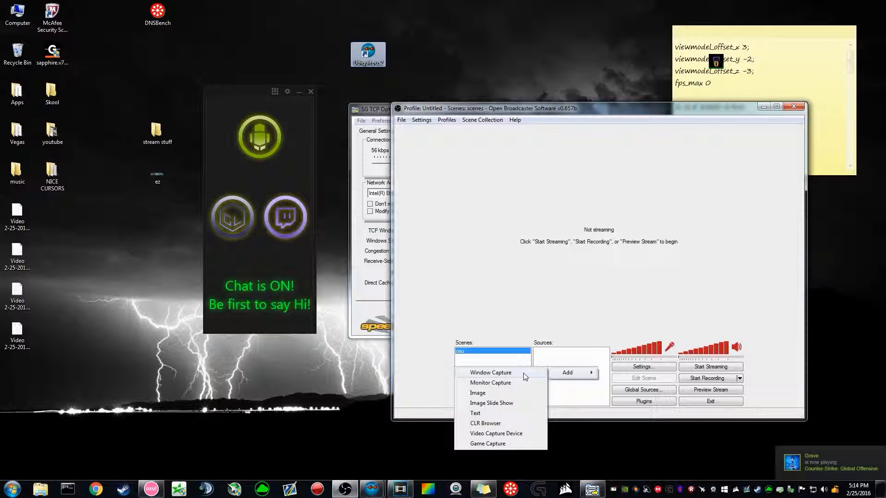
pyautogui.click(484, 369)
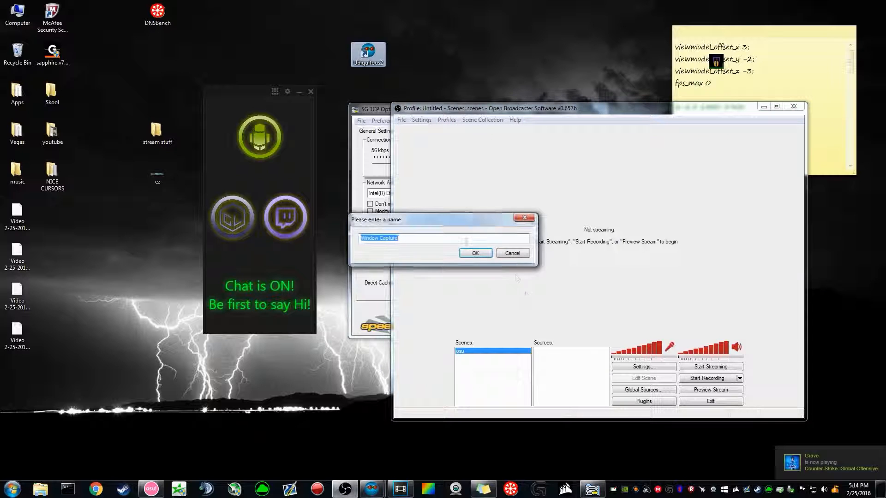
pyautogui.click(475, 253)
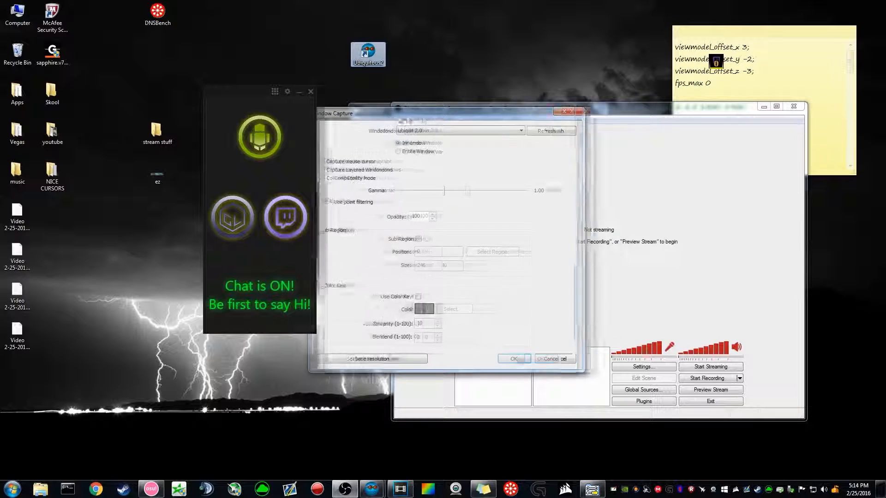
pyautogui.click(517, 136)
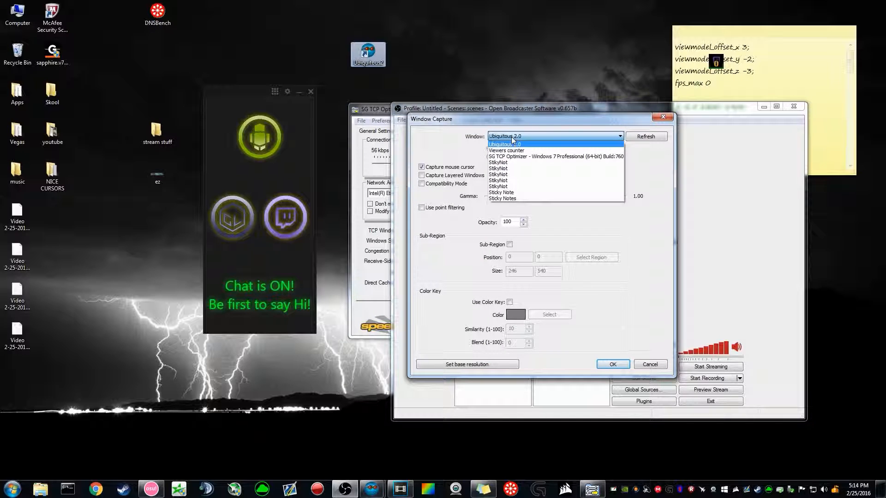
pyautogui.click(543, 141)
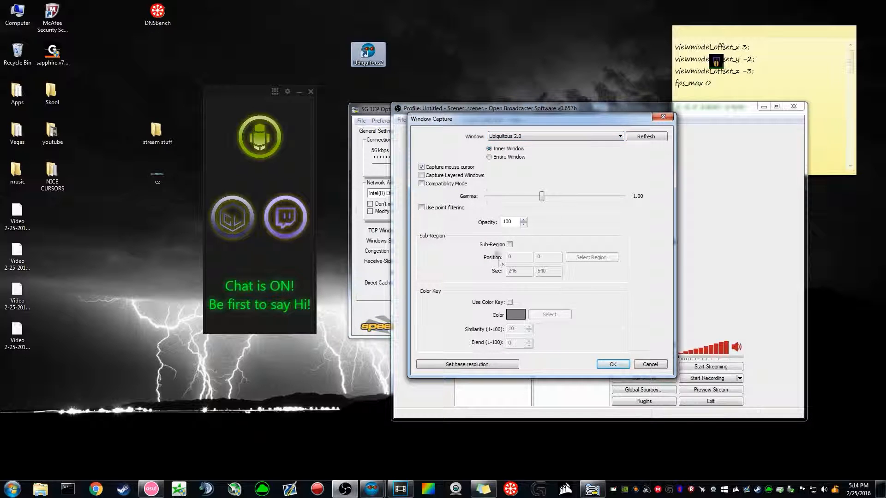
# Restrict the capture to a sub-region at position 0, 26 sized 246 by 514, excluding the chat window's title bar, and confirm the source
pyautogui.click(510, 245)
pyautogui.click(589, 257)
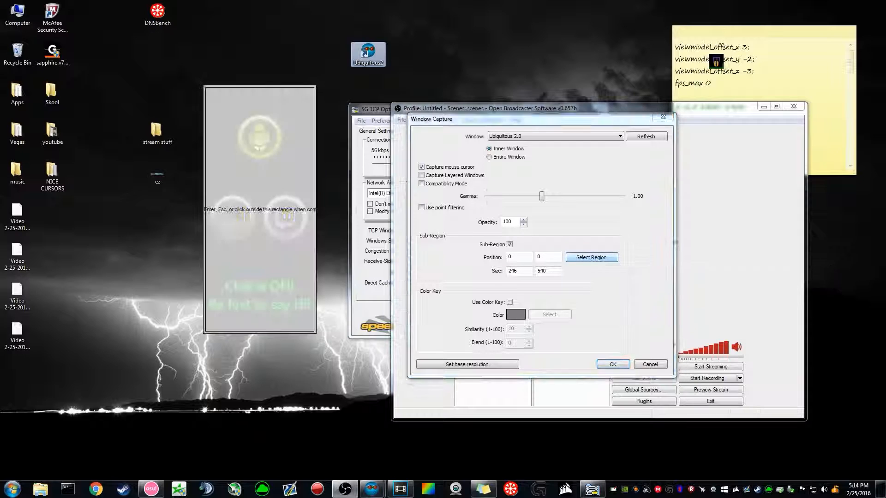
pyautogui.moveTo(225, 87)
pyautogui.mouseDown()
pyautogui.moveTo(226, 108)
pyautogui.moveTo(227, 98)
pyautogui.mouseUp()
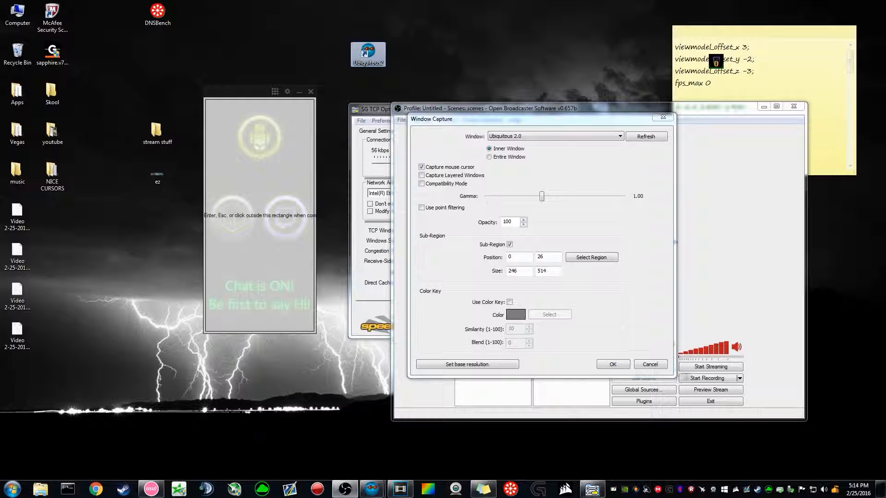
pyautogui.click(611, 366)
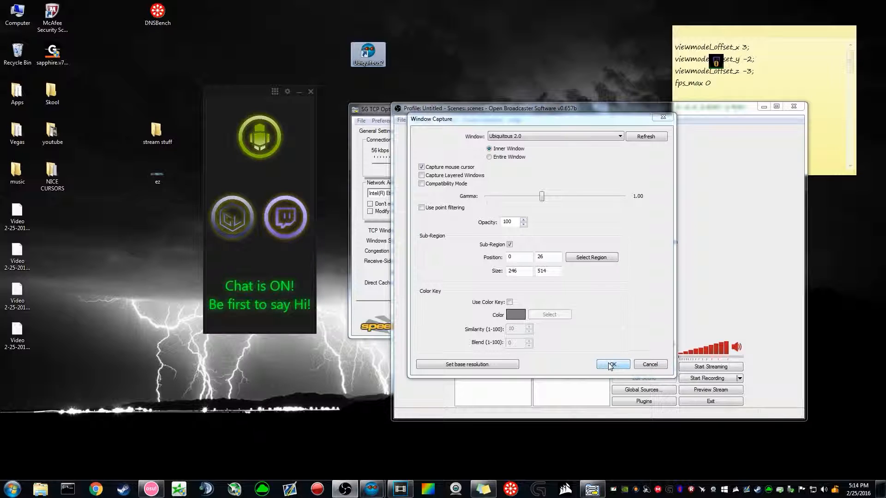
pyautogui.click(610, 366)
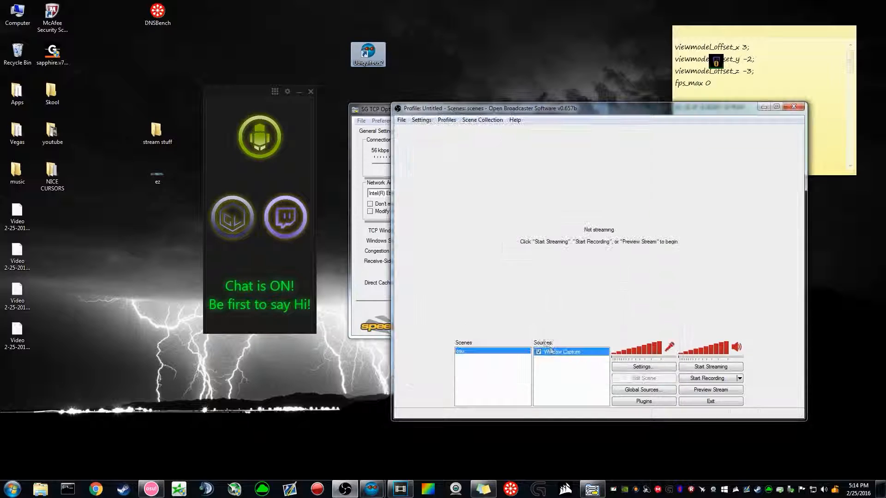
# Preview the stream despite the incompatible hook warning and move the chat capture down along the scene's left edge
pyautogui.click(709, 391)
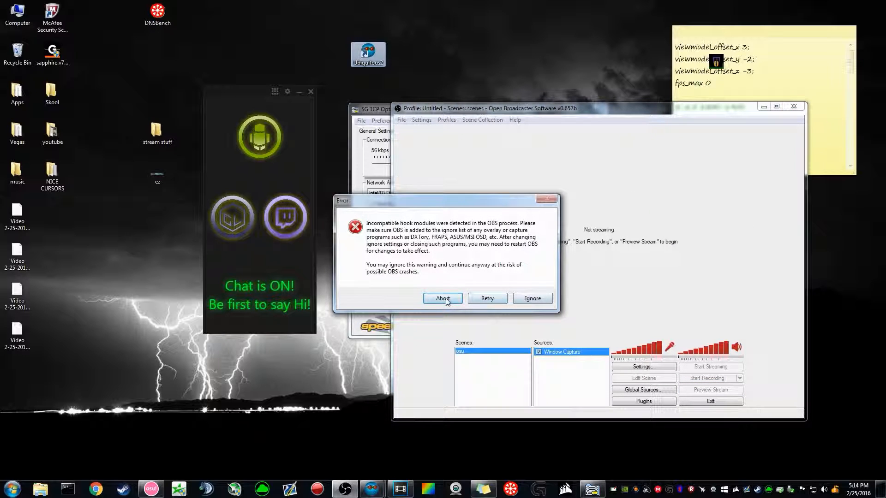
pyautogui.click(532, 299)
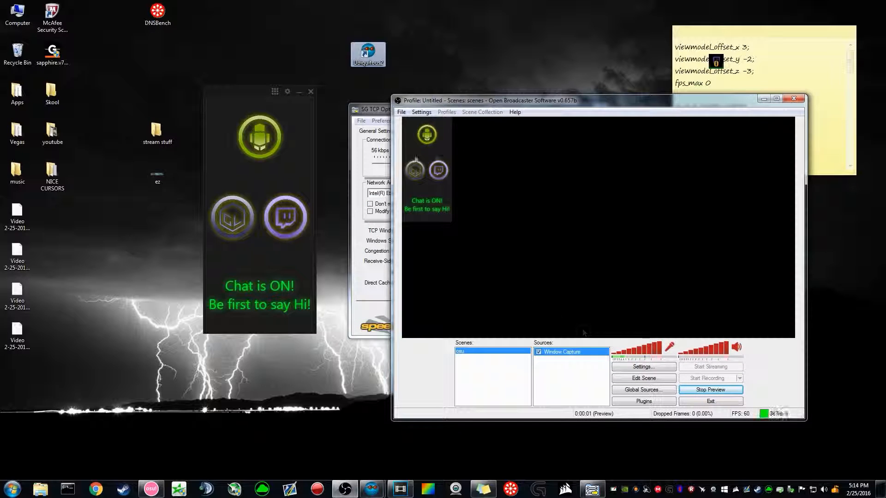
pyautogui.click(643, 379)
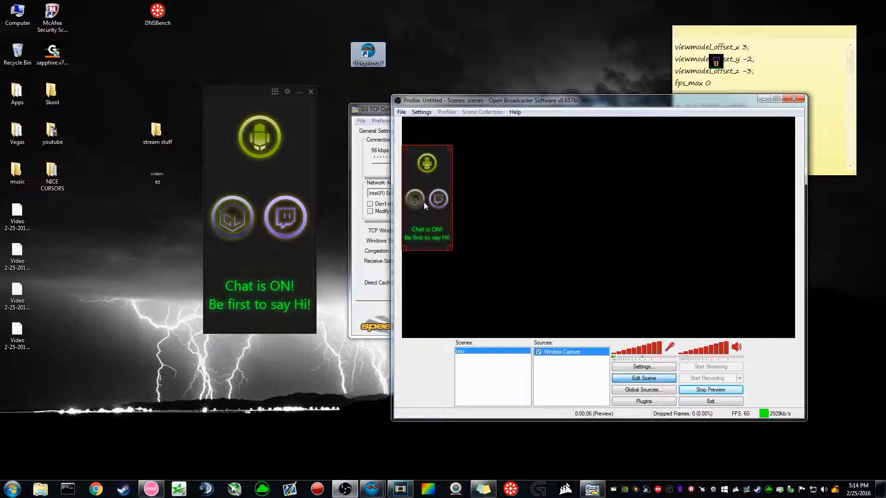
pyautogui.moveTo(424, 202); pyautogui.dragTo(419, 219)
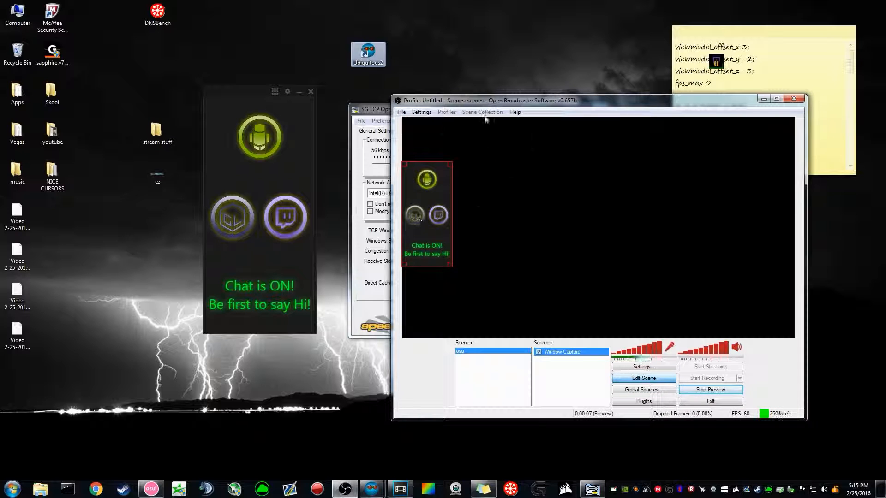
# Remove the chat's Window Capture source from the scene and close Open Broadcaster Software
pyautogui.moveTo(482, 101); pyautogui.dragTo(411, 97)
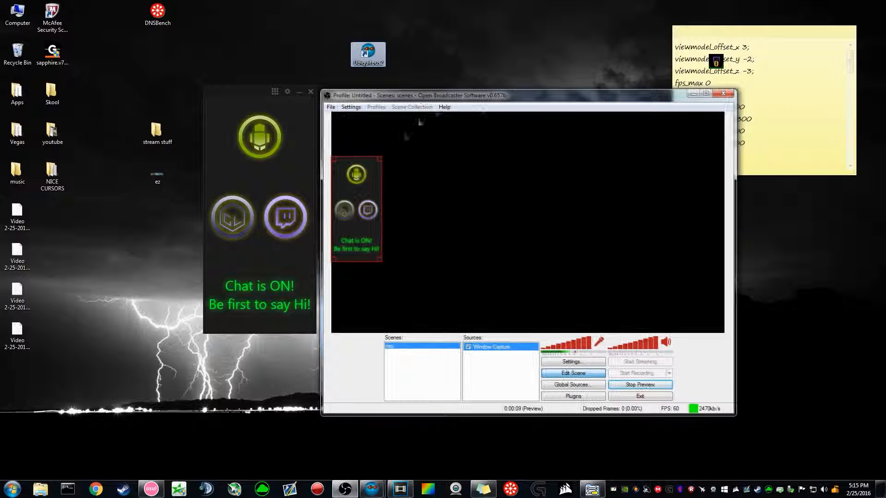
pyautogui.rightClick(363, 165)
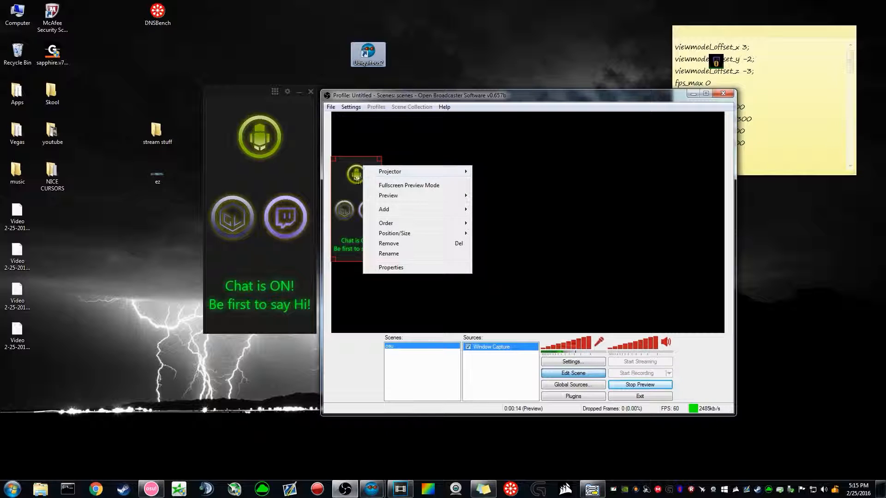
pyautogui.click(387, 244)
pyautogui.press('Return')
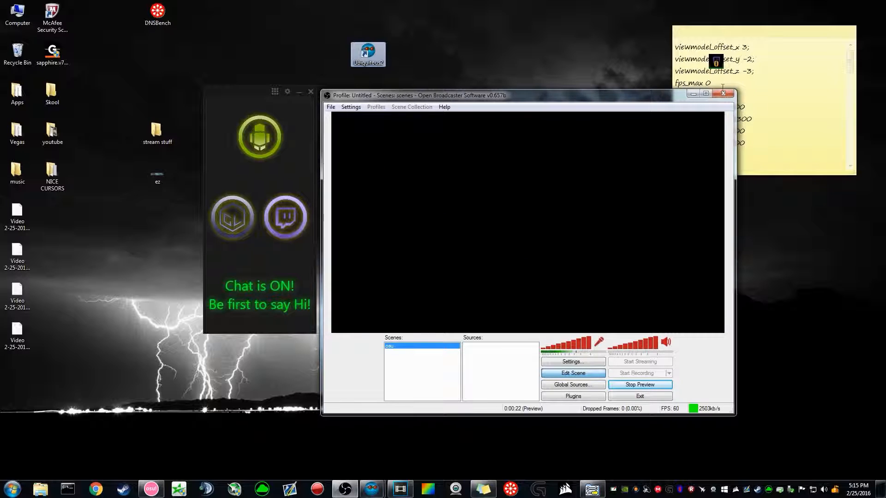
pyautogui.click(723, 93)
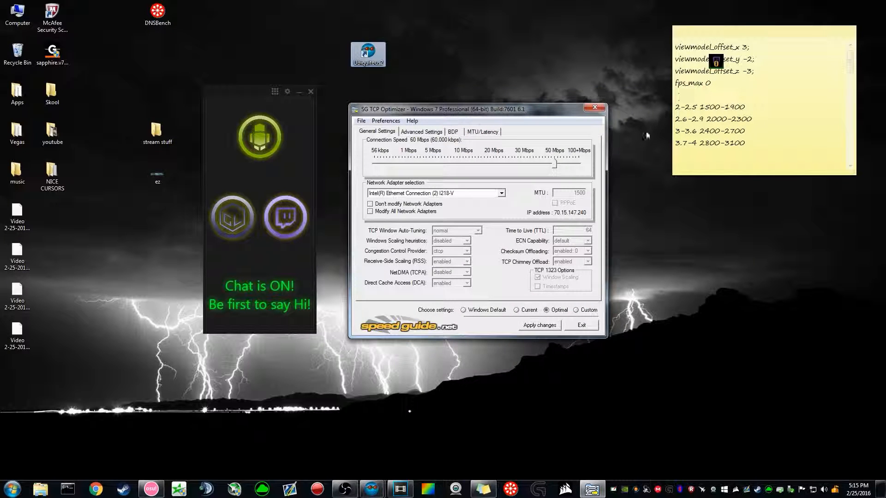